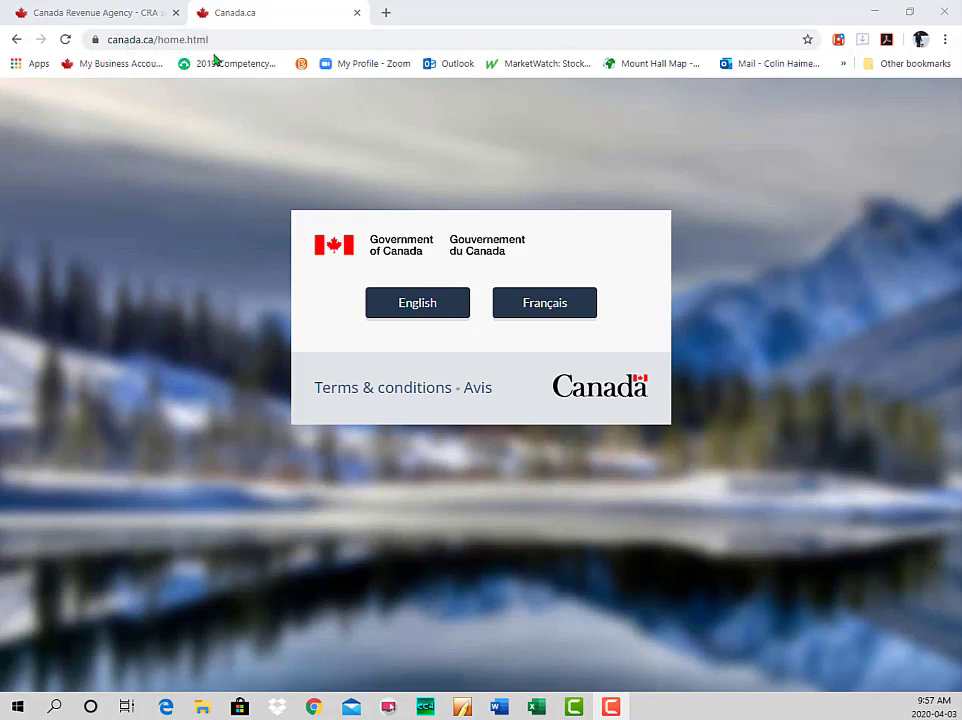
# Step: Enter the English Canada.ca site and go to the Taxes page's Most requested links
pyautogui.click(410, 310)
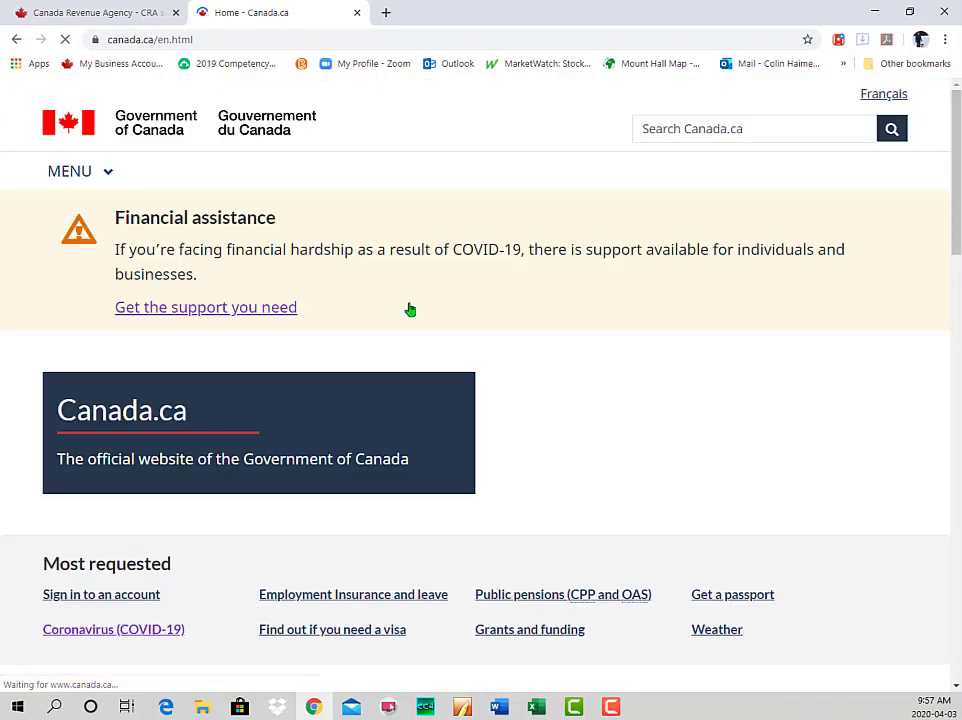
pyautogui.scroll(-3, 395, 277)
pyautogui.scroll(-3, 395, 277)
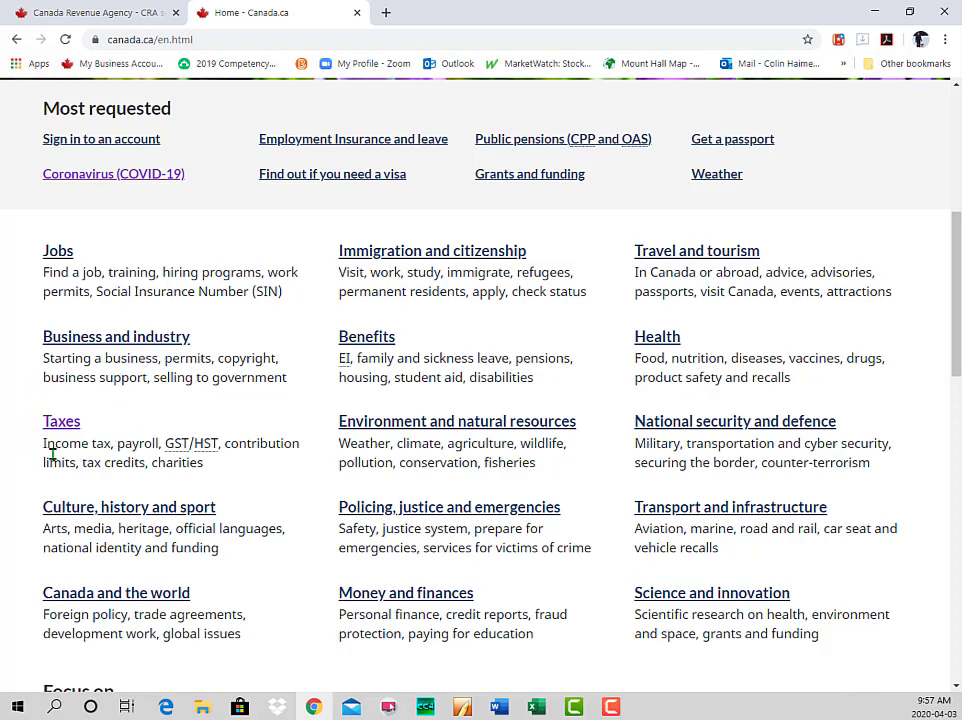
pyautogui.click(60, 424)
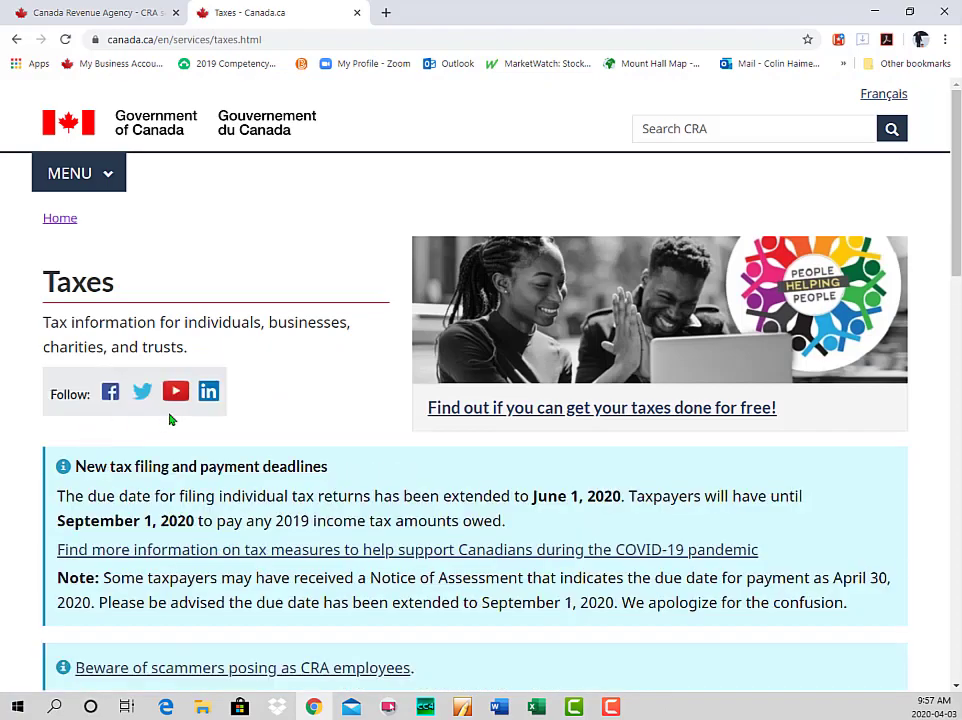
pyautogui.scroll(-4, 170, 420)
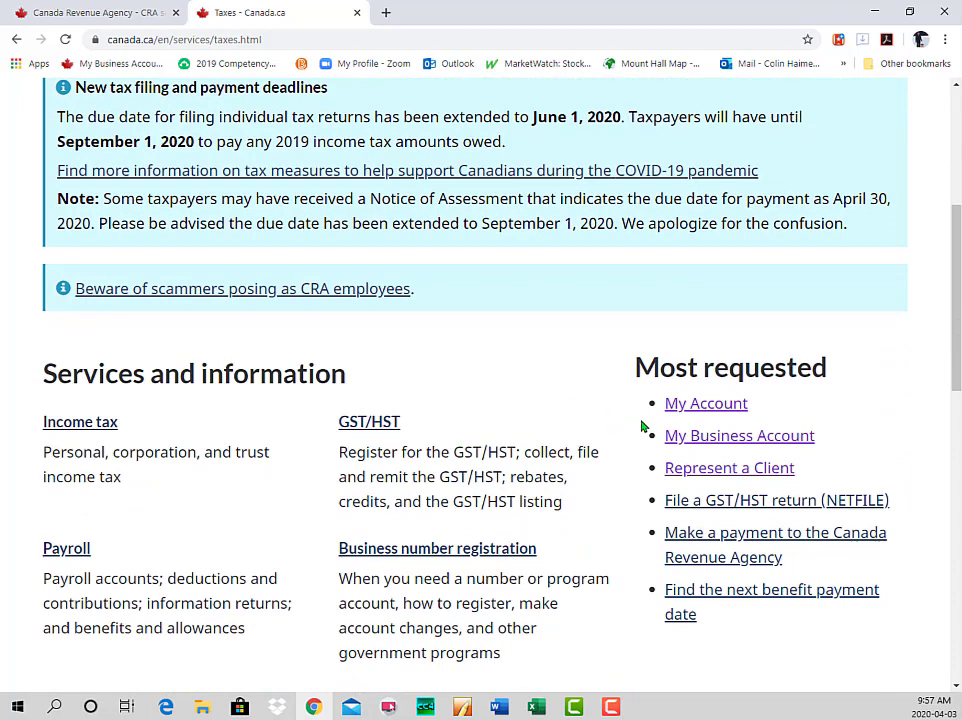
# Step: Open the My Account for Individuals page and scroll to the registration options
pyautogui.click(706, 405)
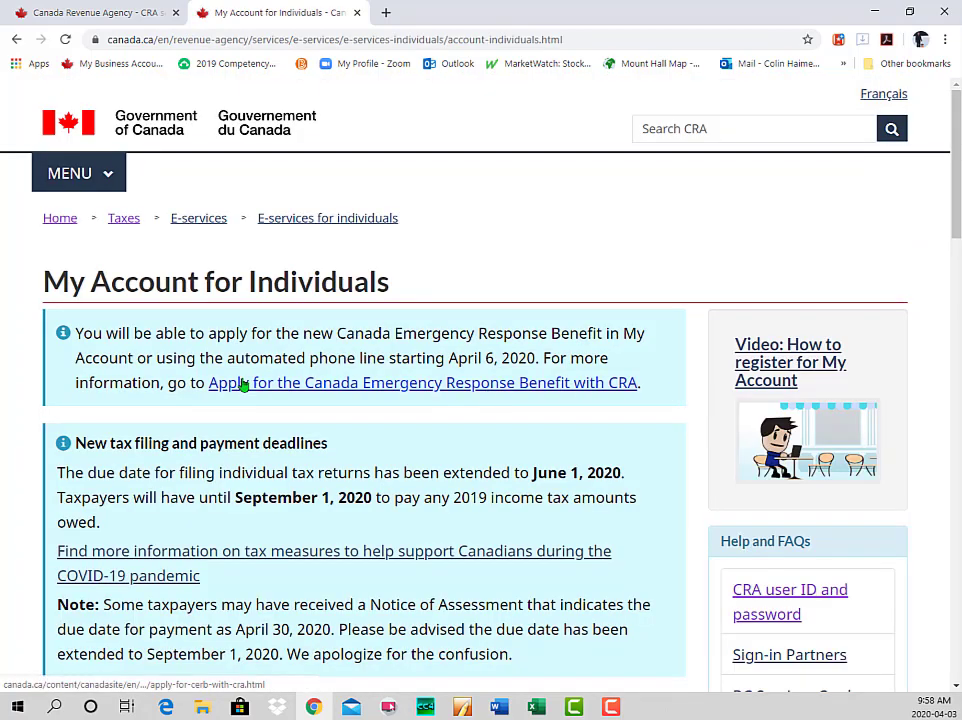
pyautogui.scroll(-2, 243, 385)
pyautogui.scroll(-1, 242, 384)
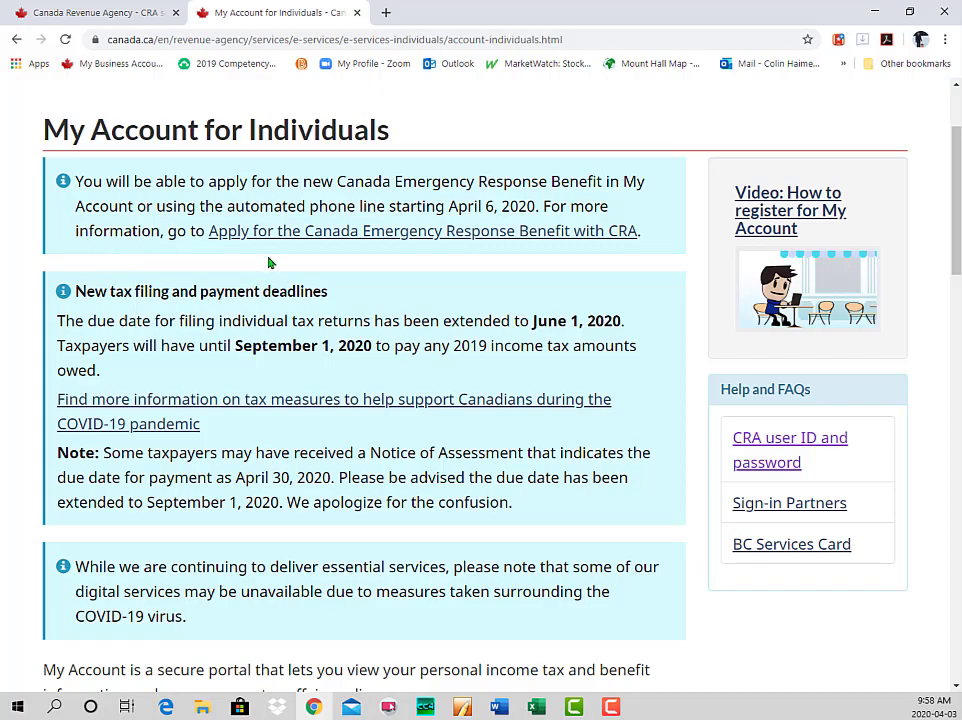
pyautogui.scroll(-3, 293, 312)
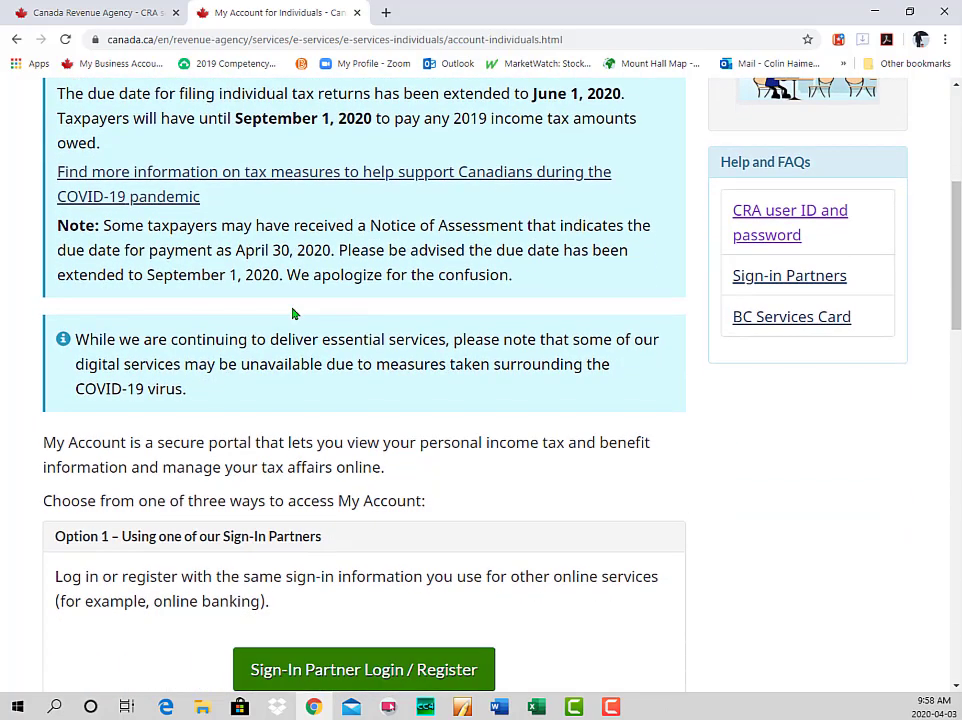
pyautogui.scroll(-3, 293, 313)
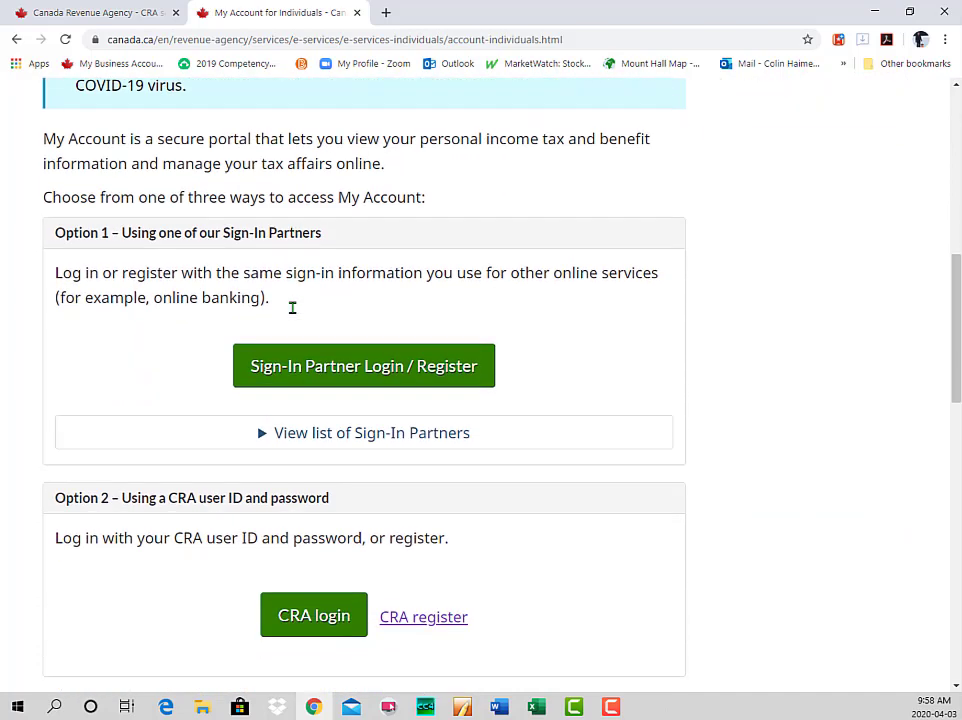
pyautogui.scroll(-2, 292, 310)
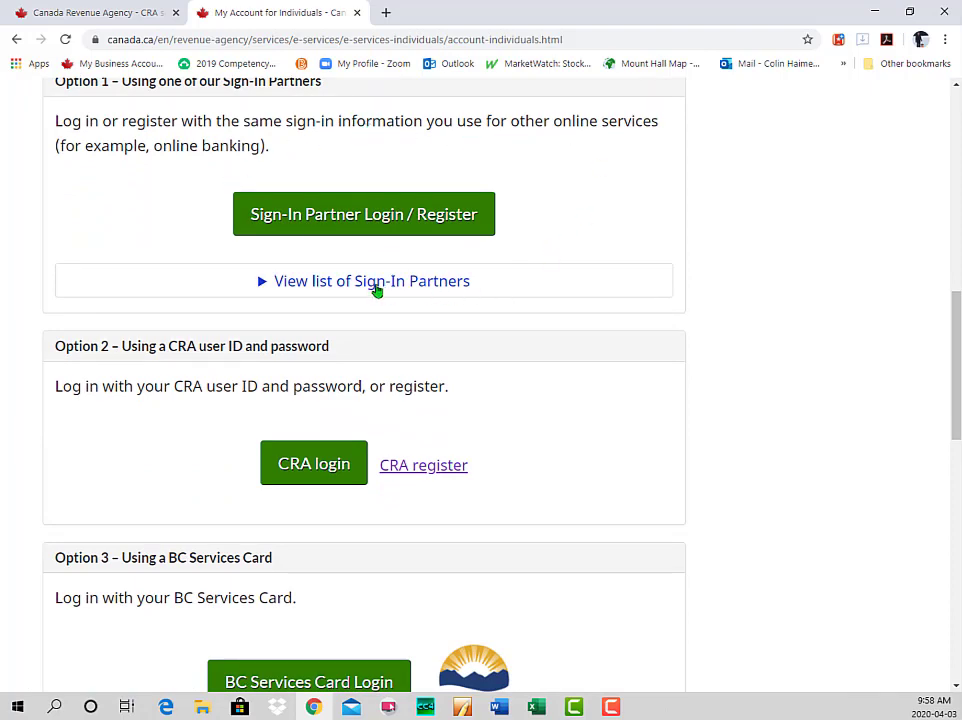
# Step: Start CRA user ID and password registration under Option 2
pyautogui.click(376, 284)
pyautogui.scroll(-1, 300, 280)
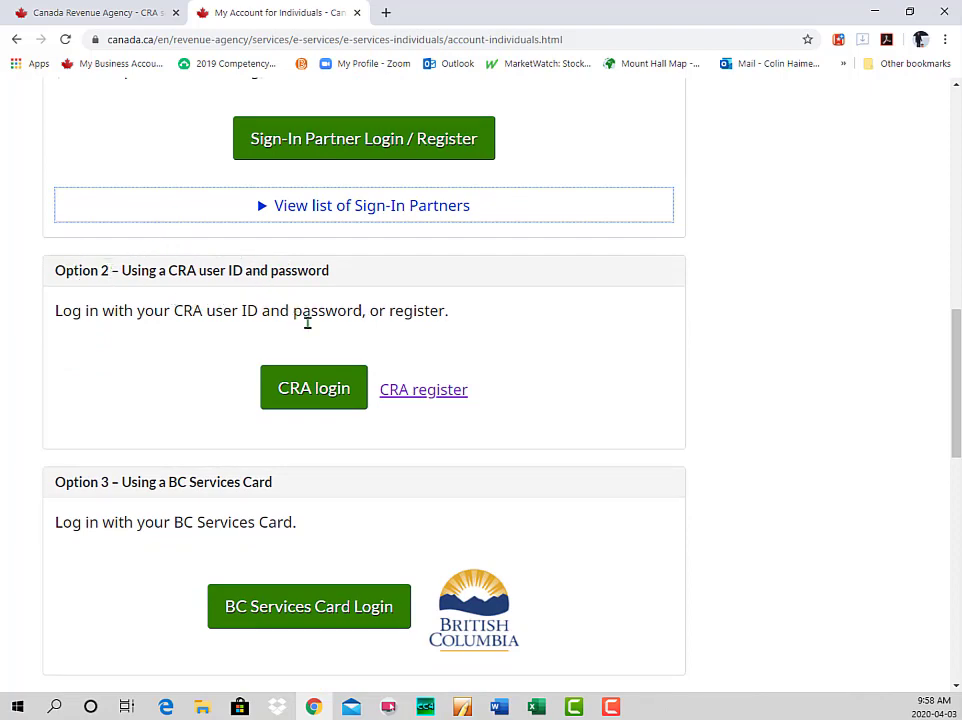
pyautogui.click(427, 398)
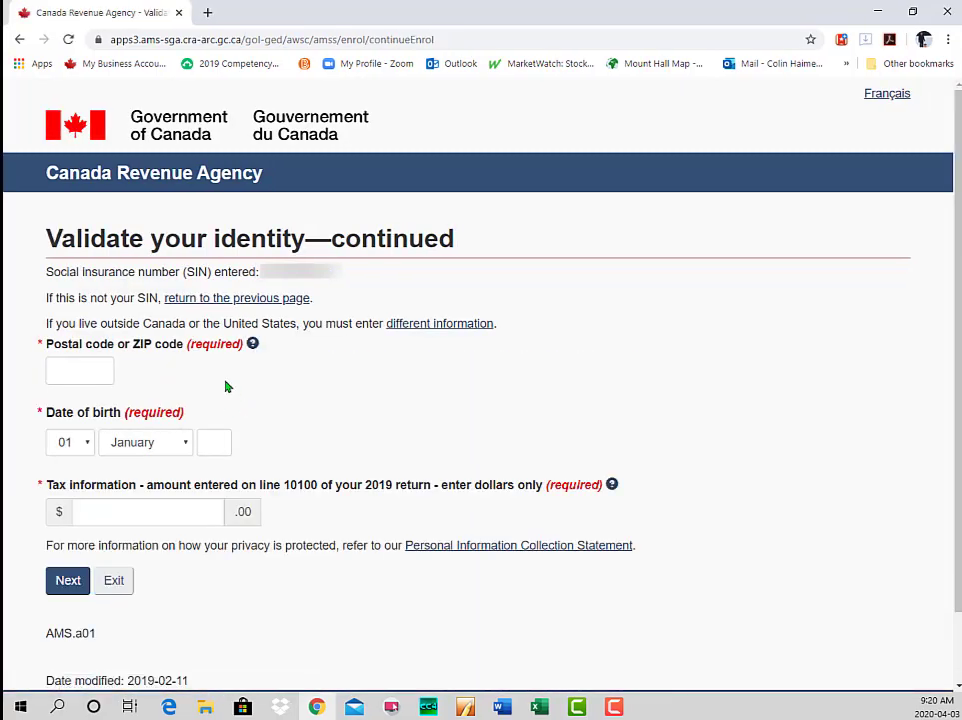
# Step: Enter the postal code, birth year and 12345 as the line 10100 amount
pyautogui.click(84, 371)
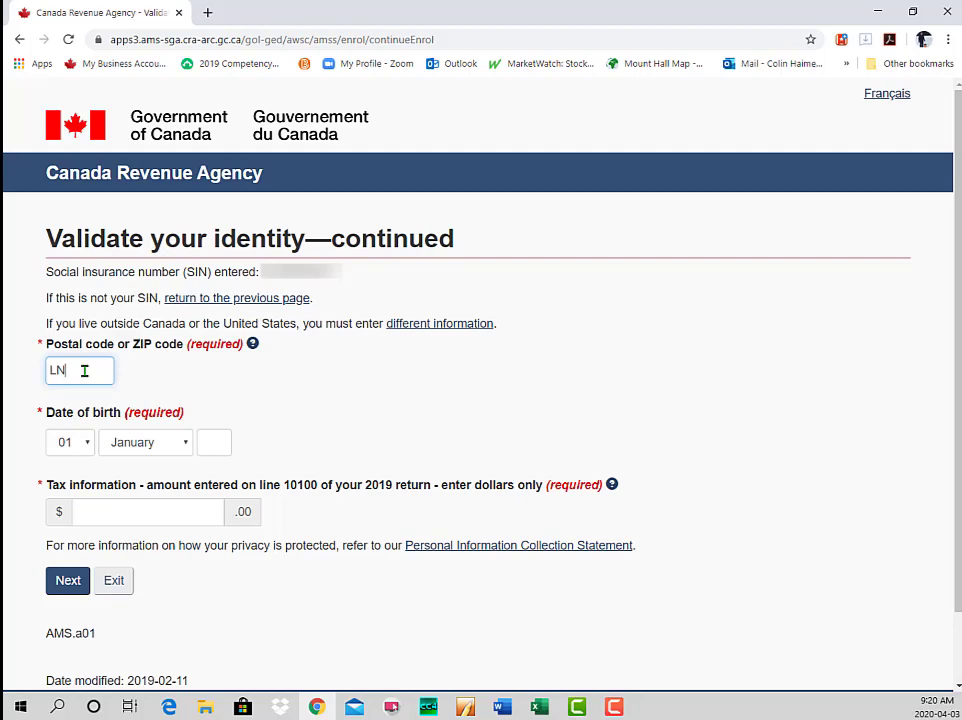
pyautogui.write('LNL NLN')
pyautogui.click(221, 447)
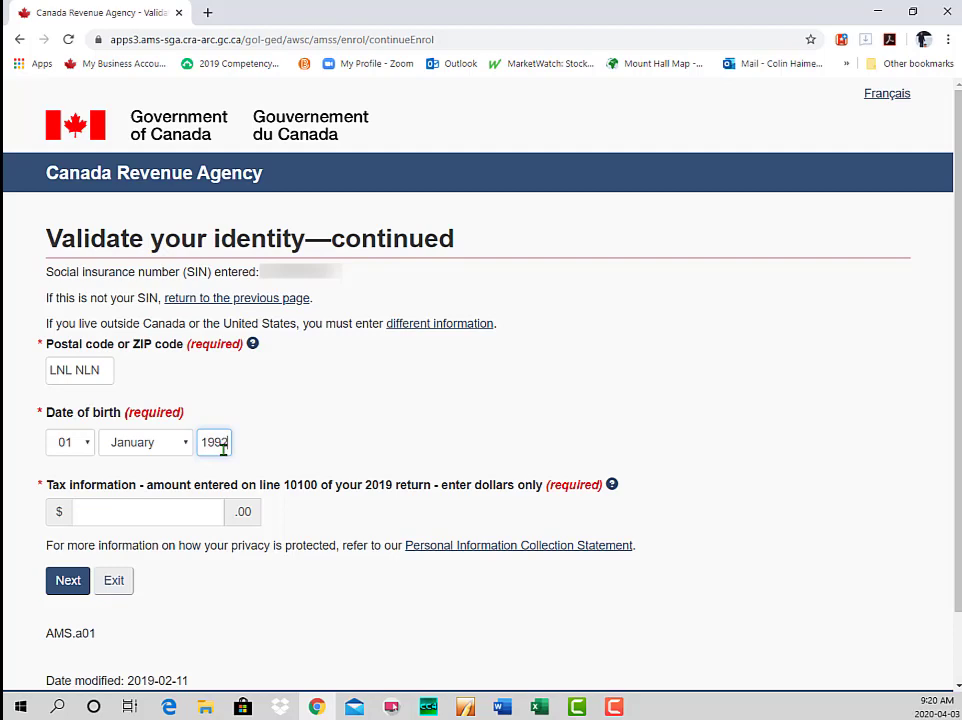
pyautogui.click(128, 512)
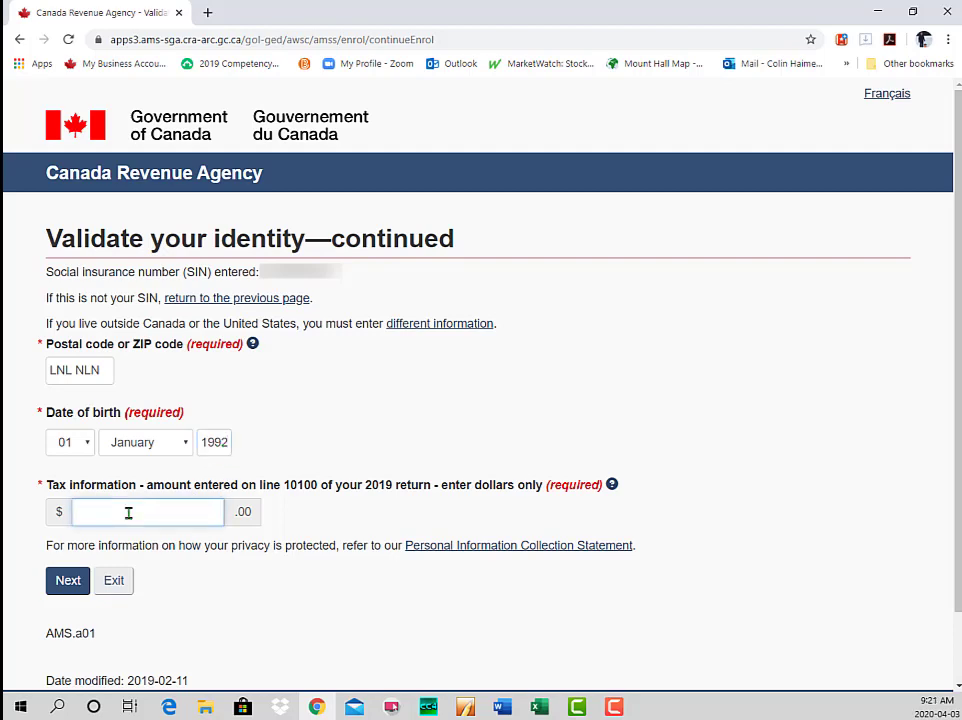
pyautogui.write('12345')
# Step: Submit identity details, read the security code notice, and confirm the postal code is current
pyautogui.click(66, 580)
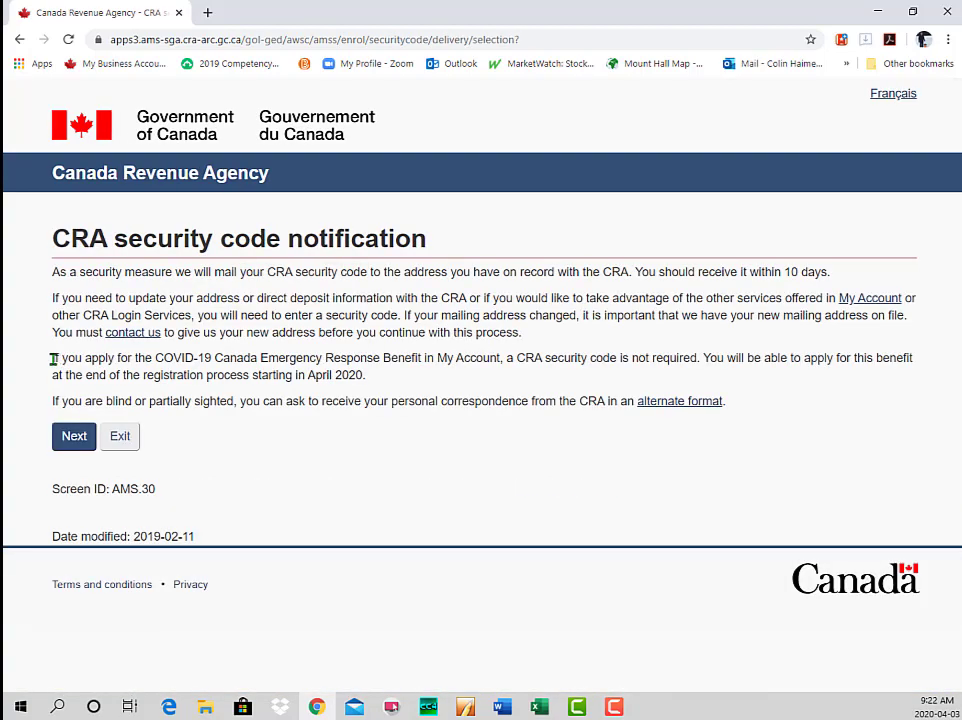
pyautogui.moveTo(54, 360); pyautogui.dragTo(366, 389)
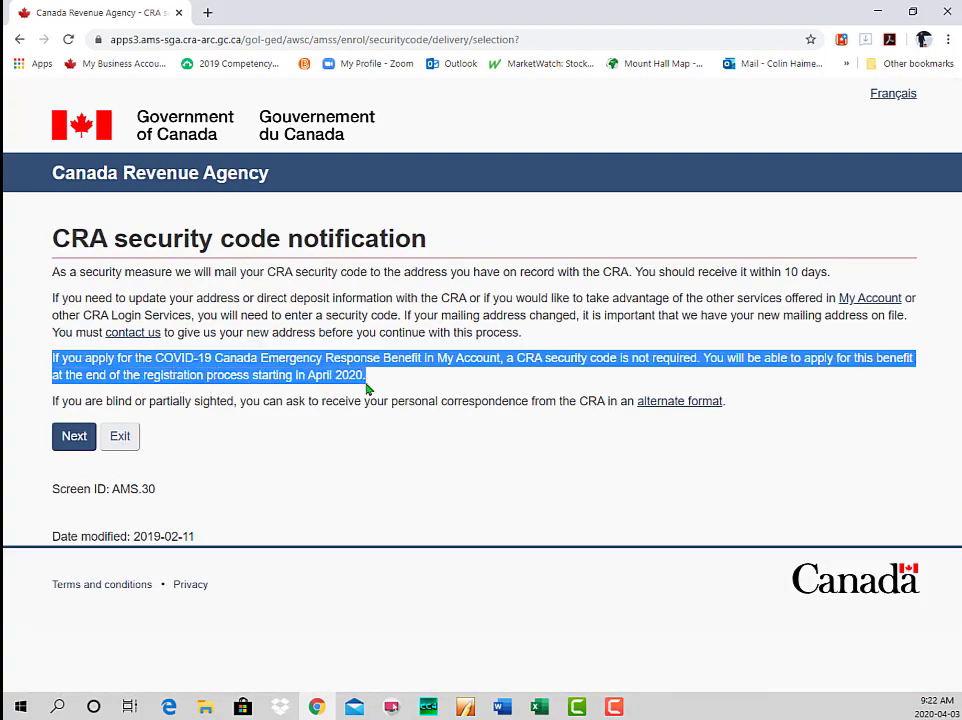
pyautogui.click(397, 430)
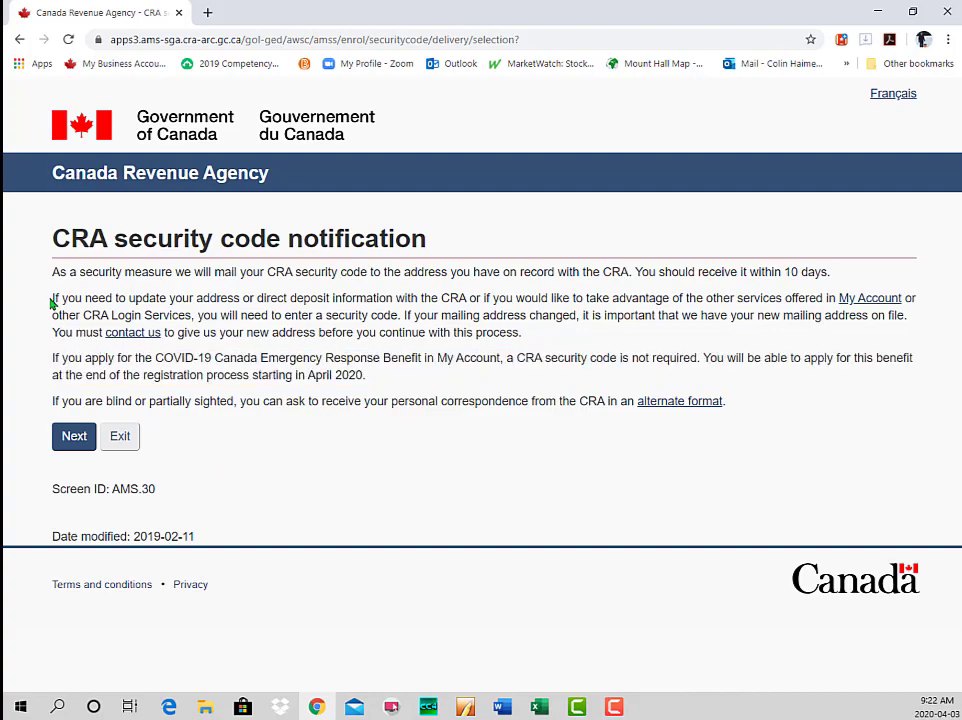
pyautogui.moveTo(54, 297); pyautogui.dragTo(401, 316)
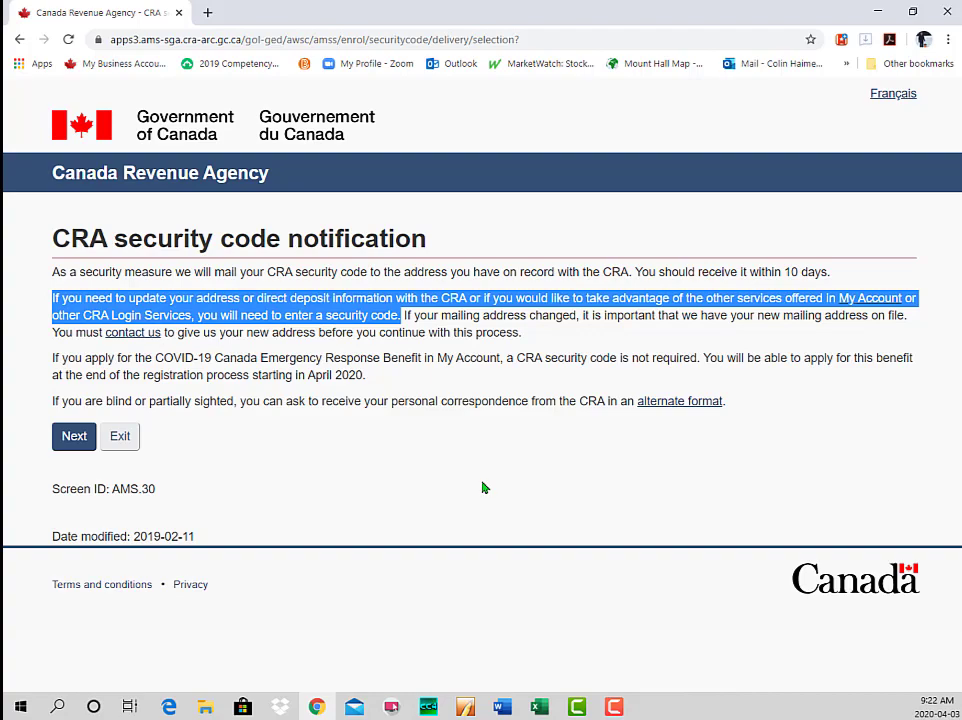
pyautogui.click(483, 488)
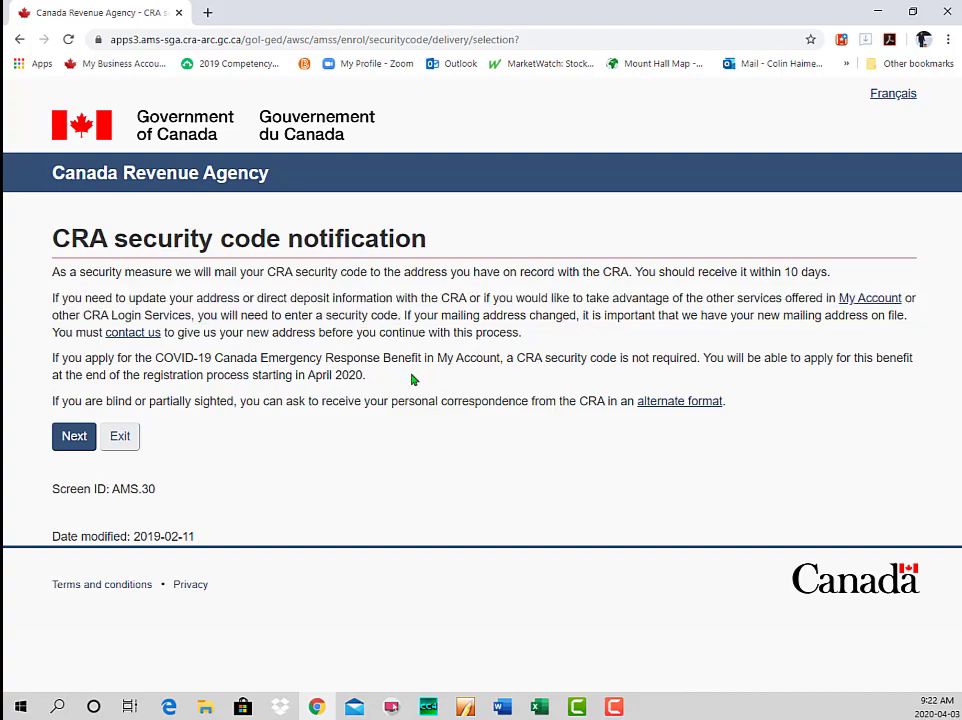
pyautogui.click(74, 437)
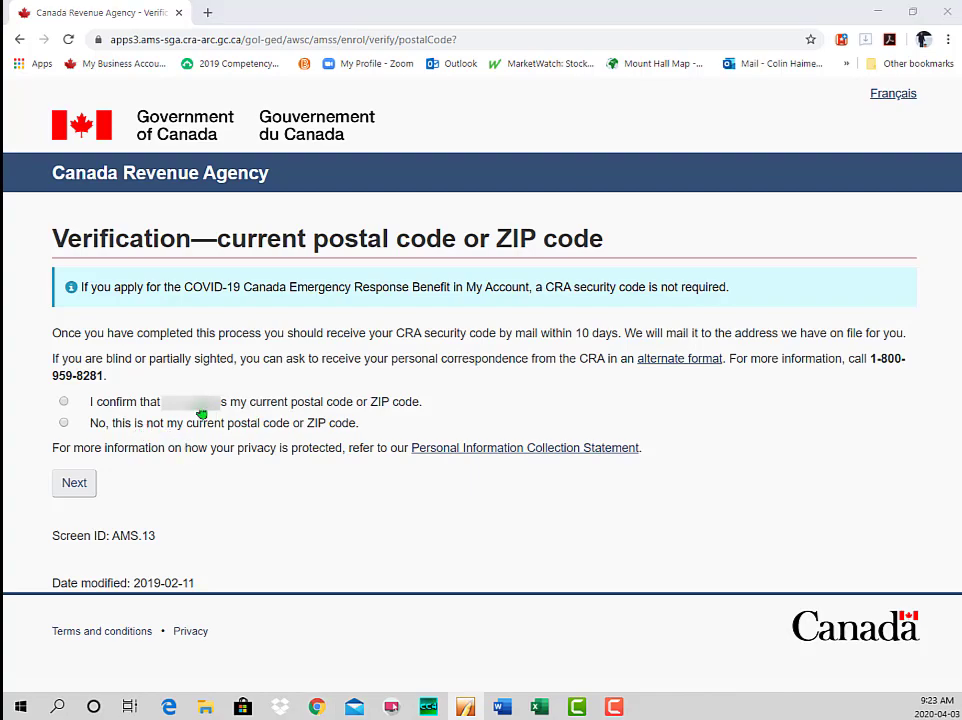
pyautogui.click(64, 402)
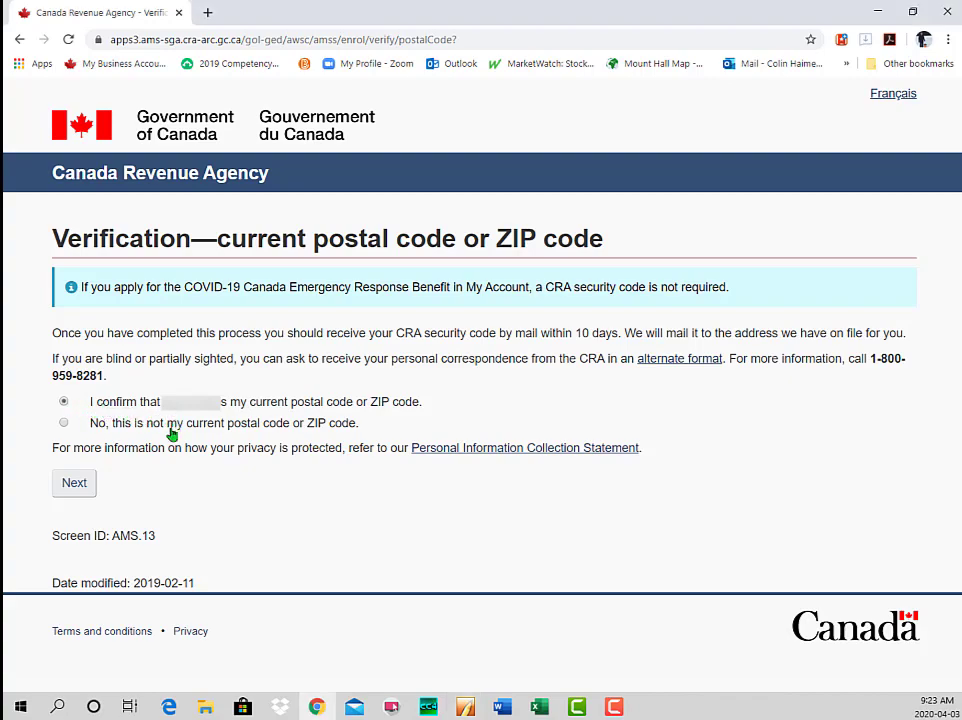
# Step: Begin creating credentials by entering a user ID and moving to the password fields
pyautogui.click(74, 483)
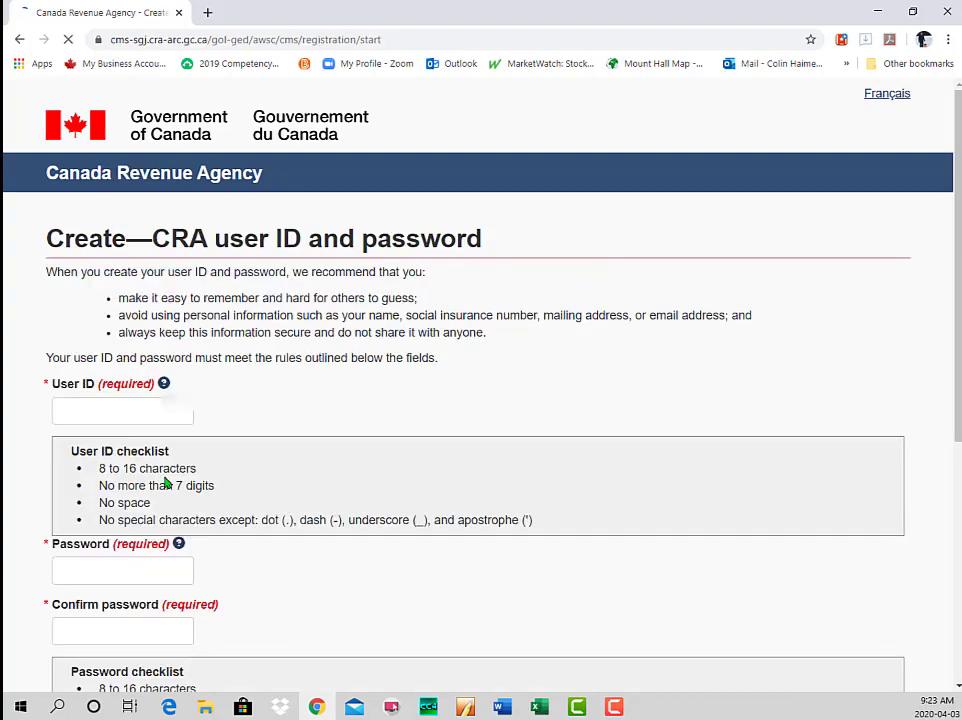
pyautogui.write('JohnSmith')
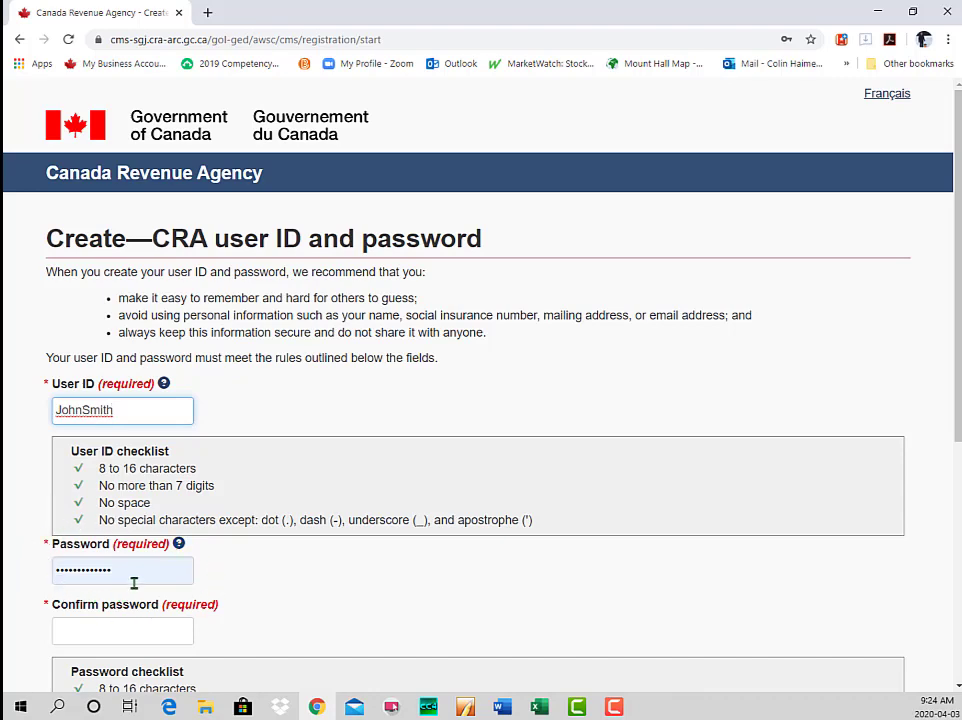
pyautogui.click(77, 628)
pyautogui.click(268, 638)
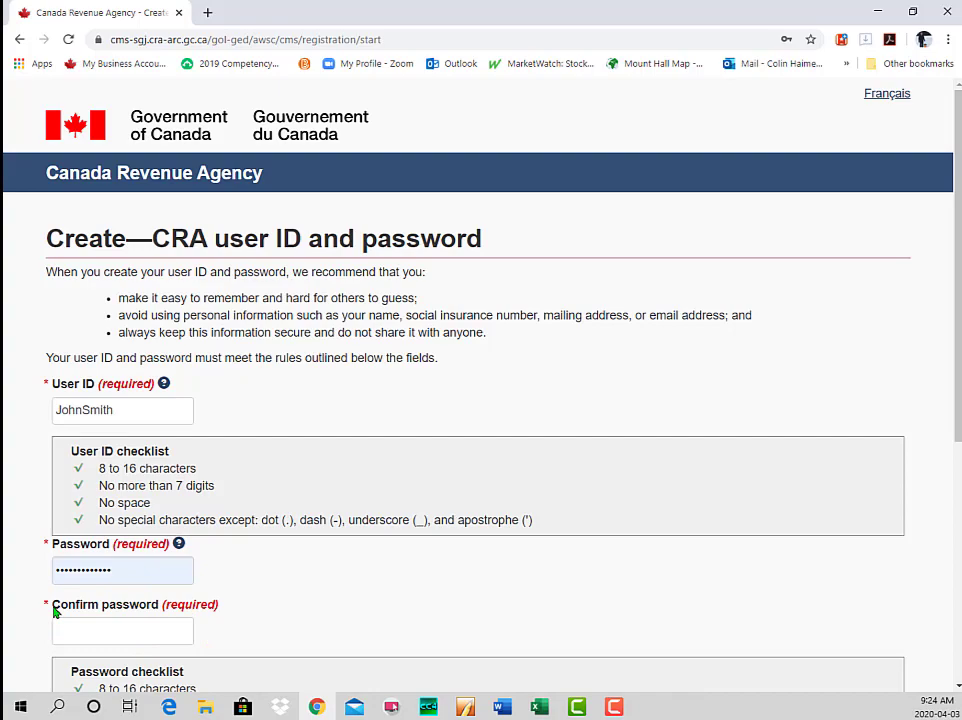
# Step: Use Chrome's suggested password in both fields so they match, and submit
pyautogui.scroll(-2, 215, 580)
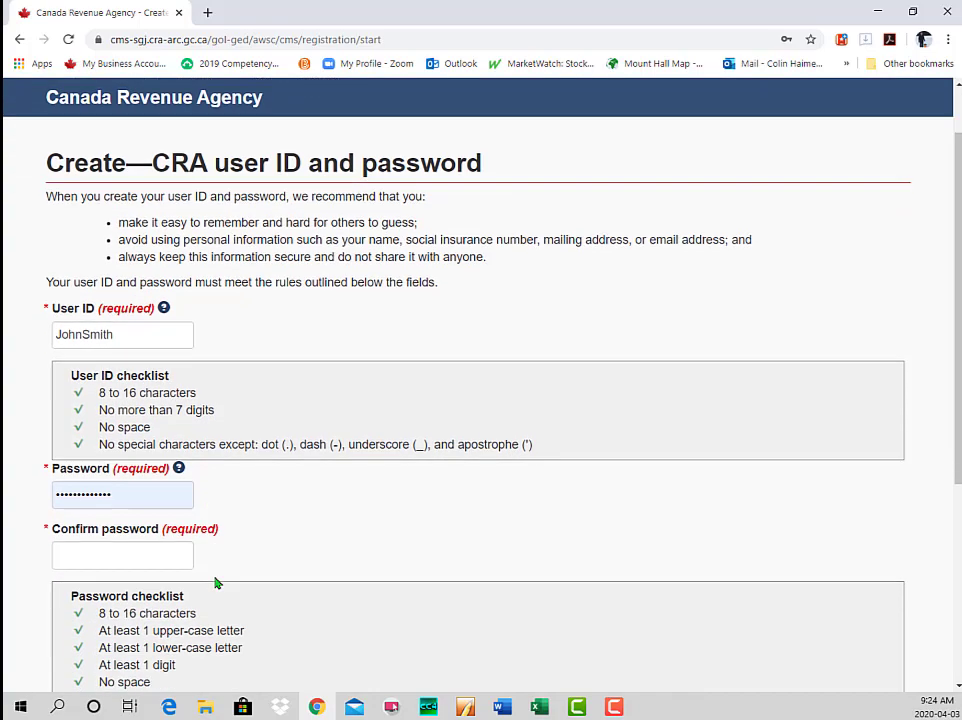
pyautogui.scroll(-1, 215, 582)
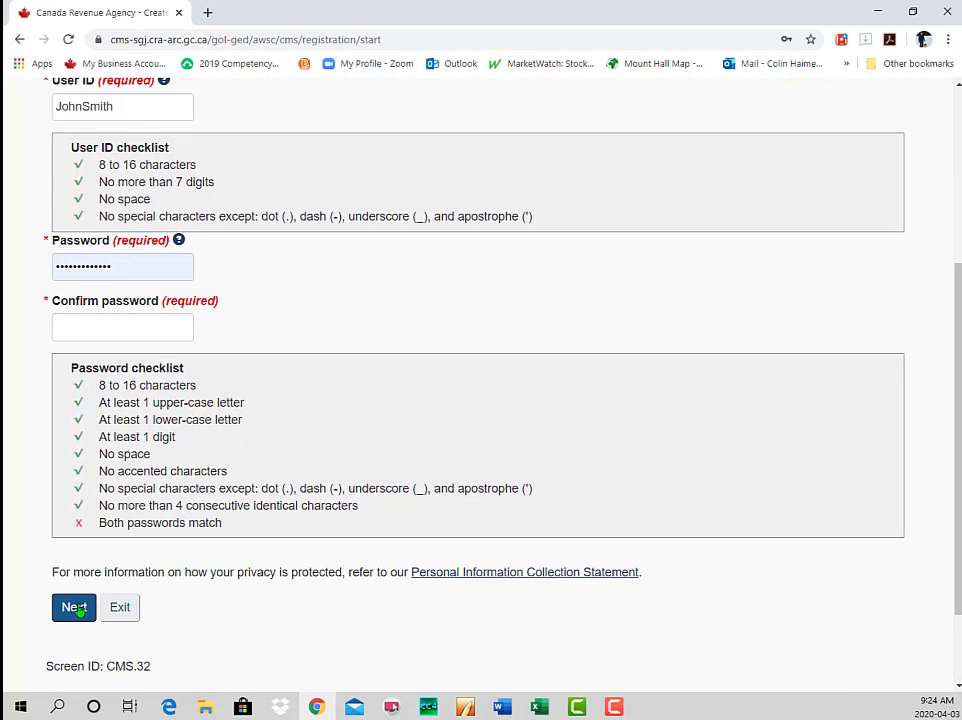
pyautogui.click(122, 264)
pyautogui.click(73, 355)
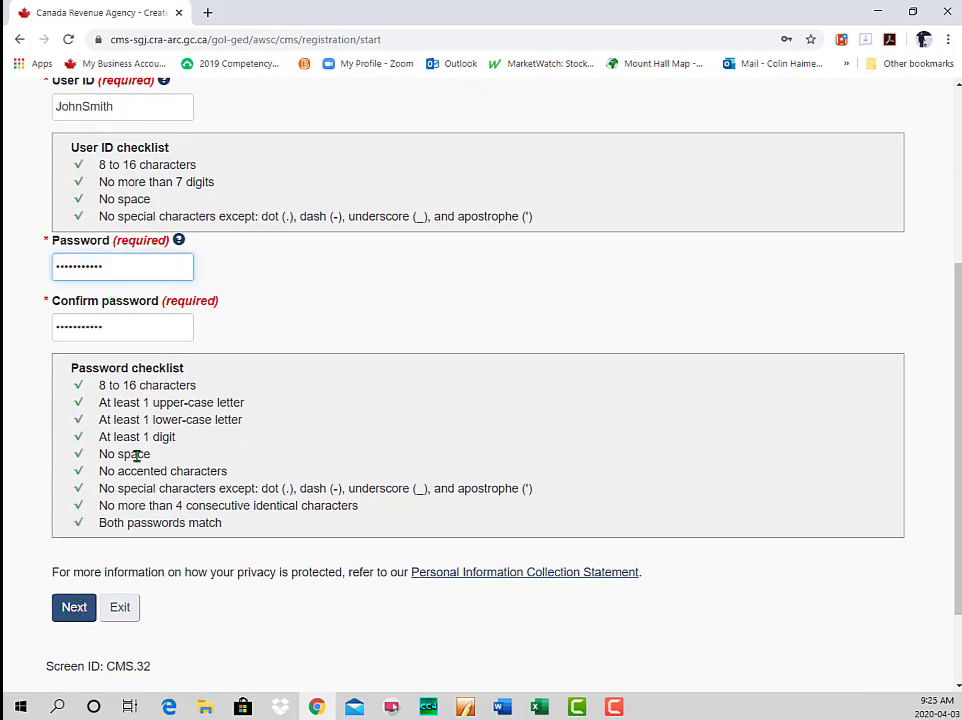
pyautogui.click(74, 607)
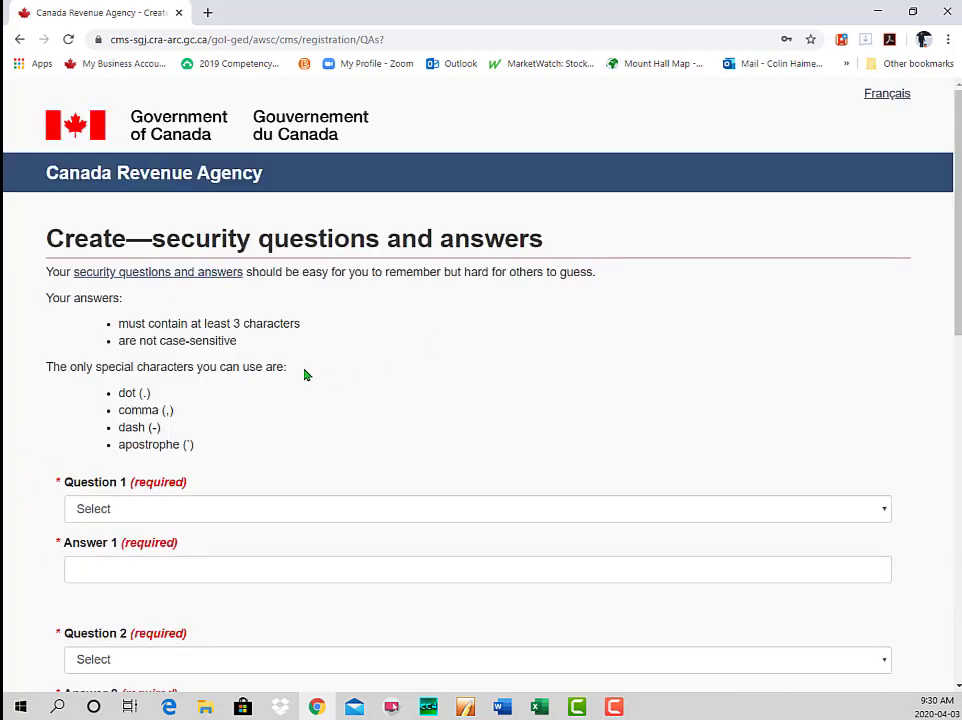
# Step: Set question 1 to the paternal grandfather question and enter its answer
pyautogui.scroll(-1, 303, 374)
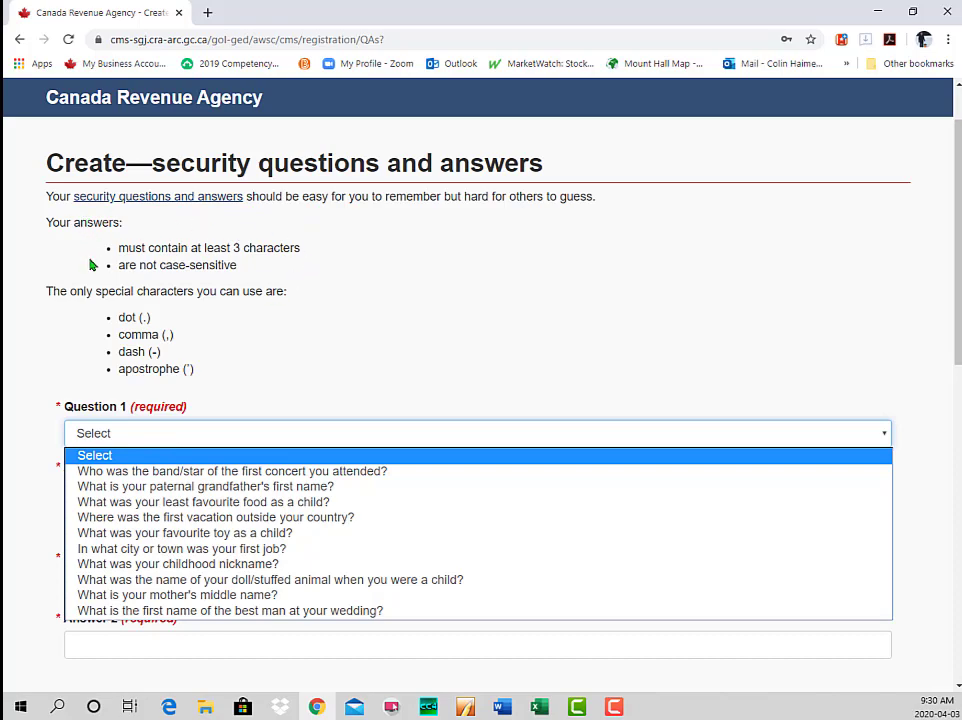
pyautogui.click(199, 487)
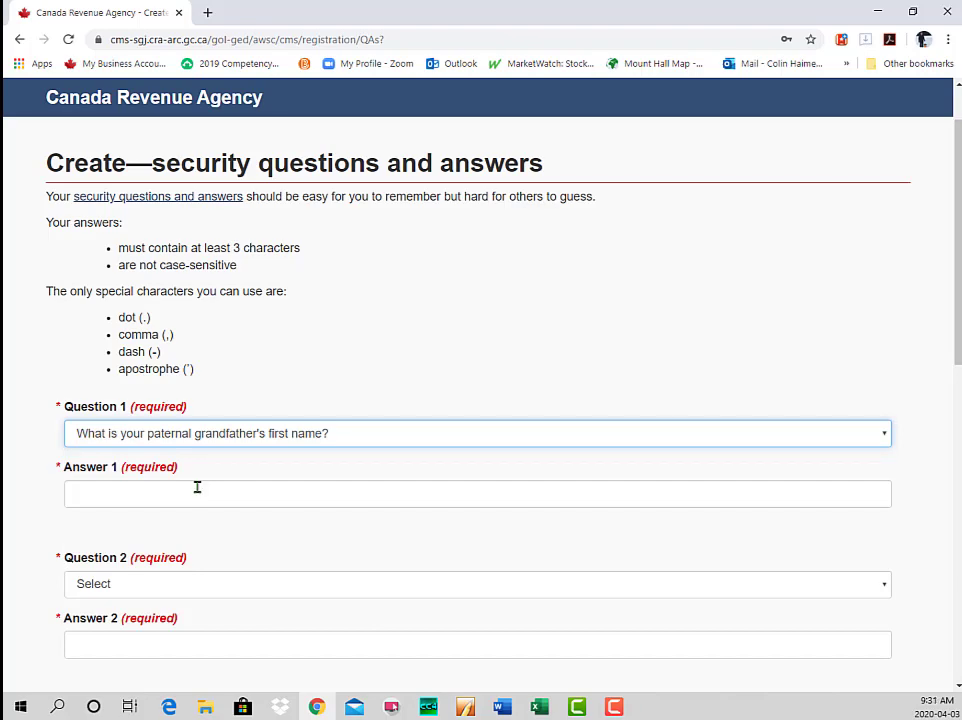
pyautogui.click(197, 488)
pyautogui.write('Fred')
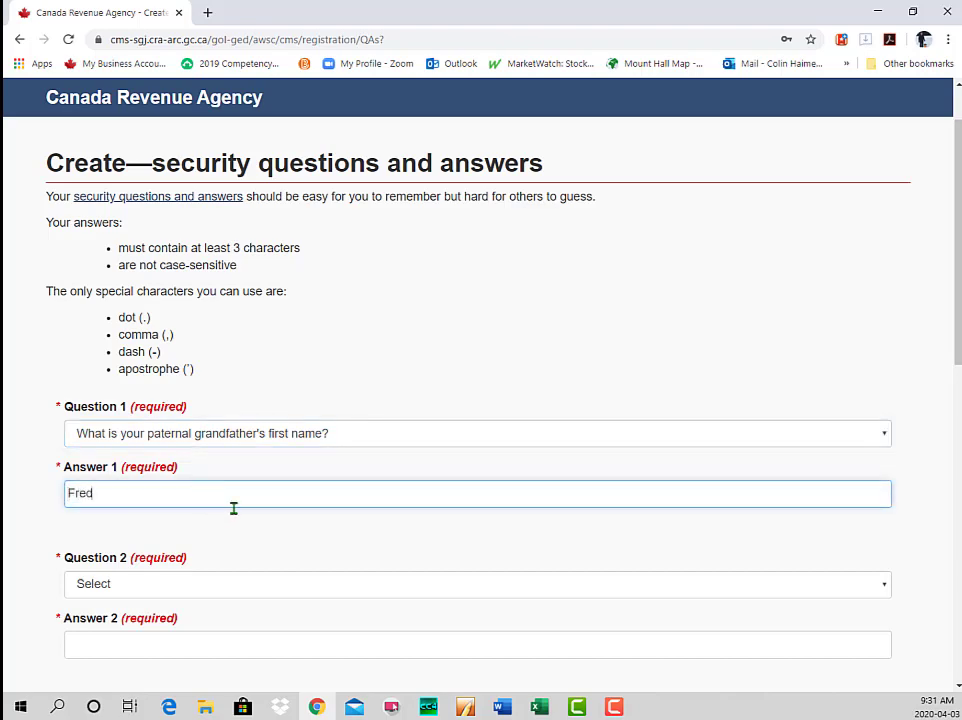
# Step: Choose question 2 and work down through the remaining security questions
pyautogui.scroll(-1, 233, 508)
pyautogui.click(219, 518)
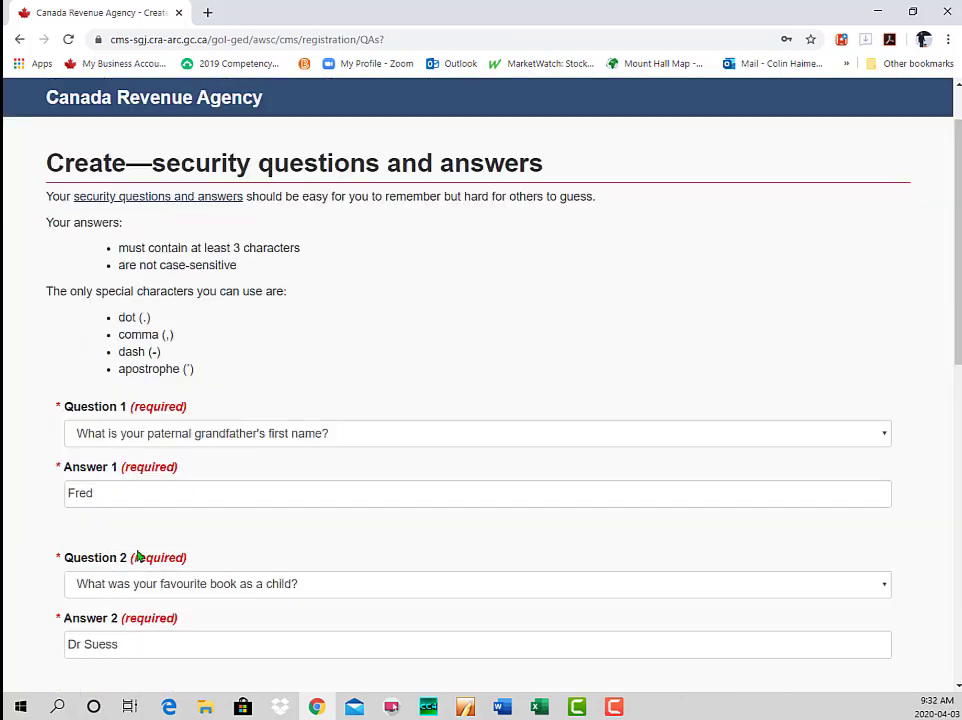
pyautogui.scroll(-4, 137, 554)
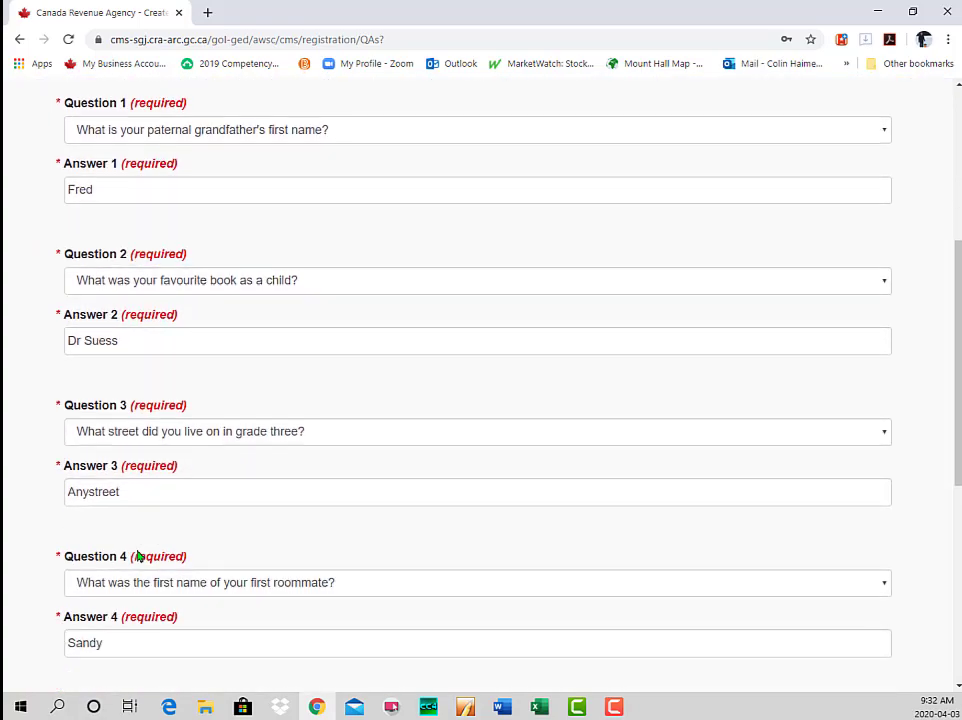
pyautogui.scroll(-2, 137, 554)
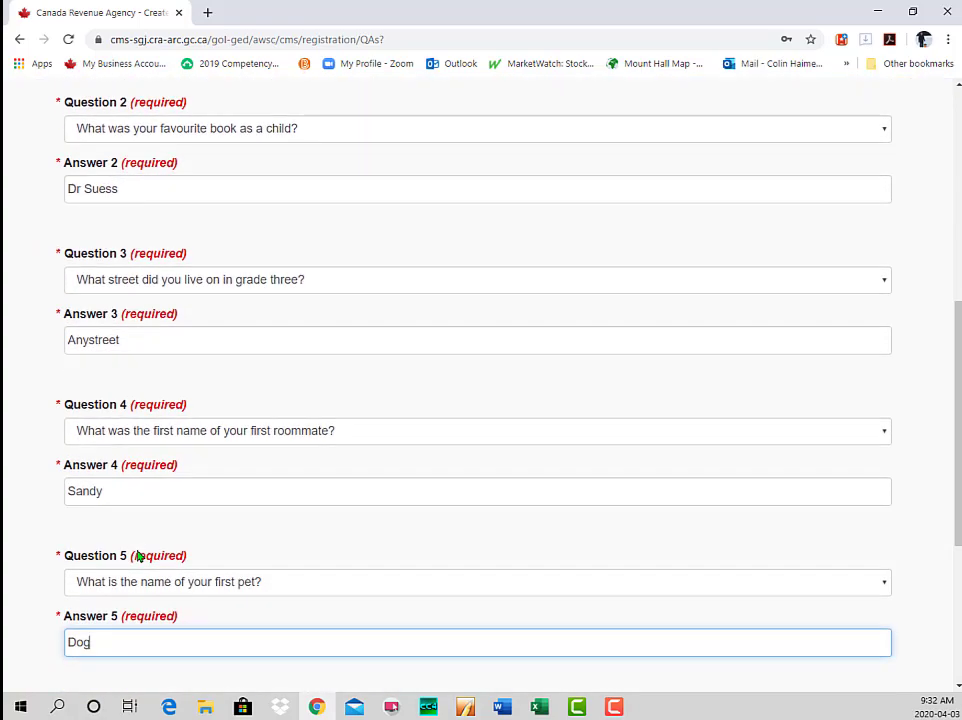
pyautogui.scroll(-3, 137, 554)
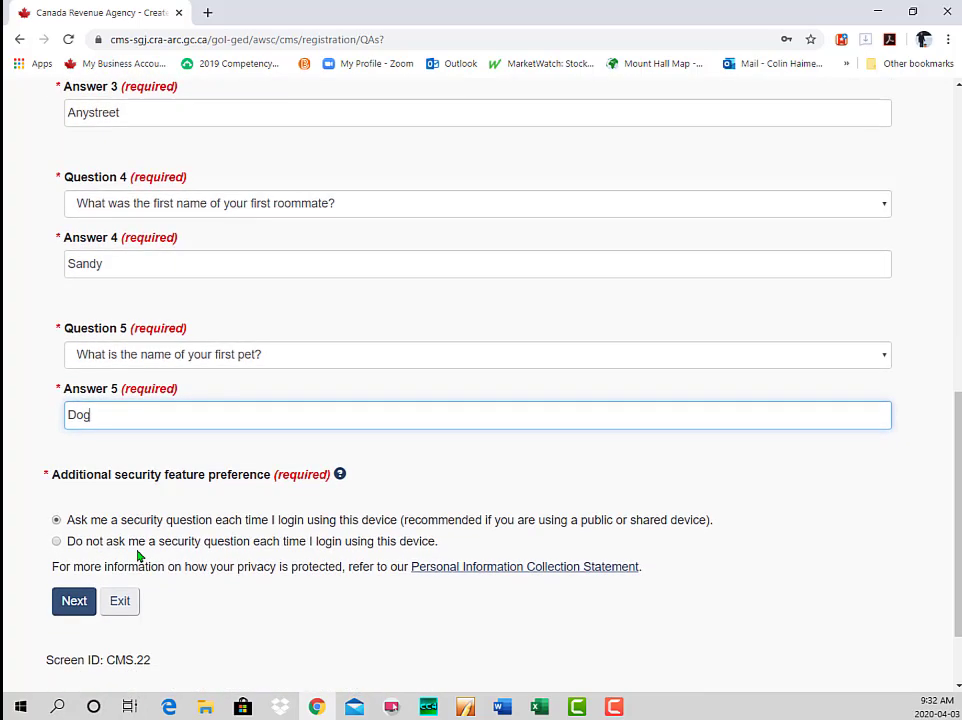
pyautogui.scroll(-1, 137, 554)
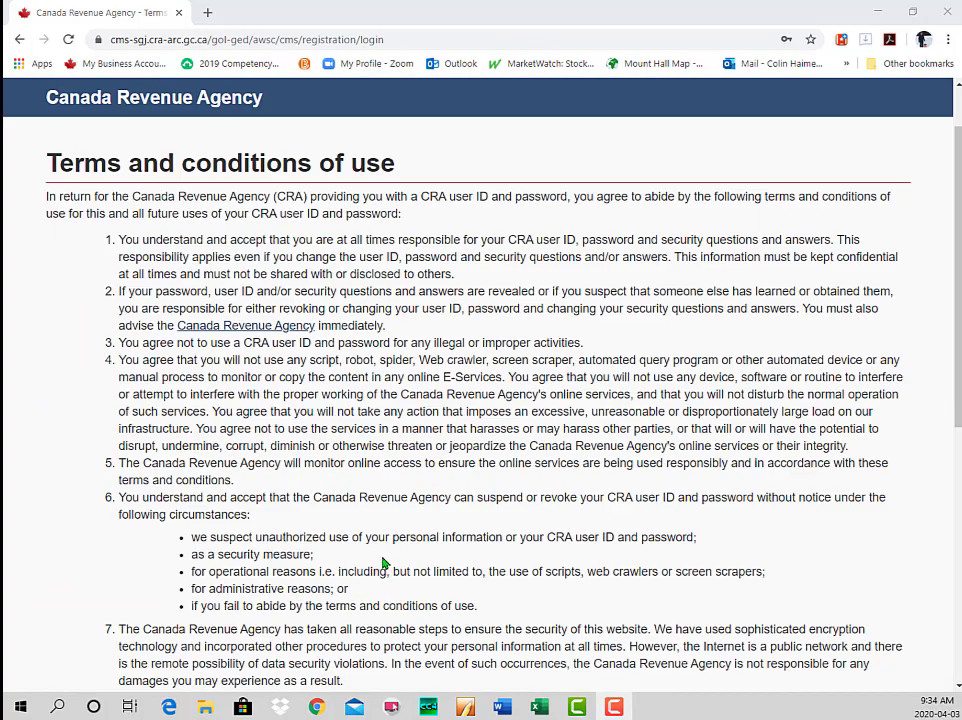
# Step: Read to the end of the terms of use, enter the account password, and agree
pyautogui.scroll(-2, 383, 563)
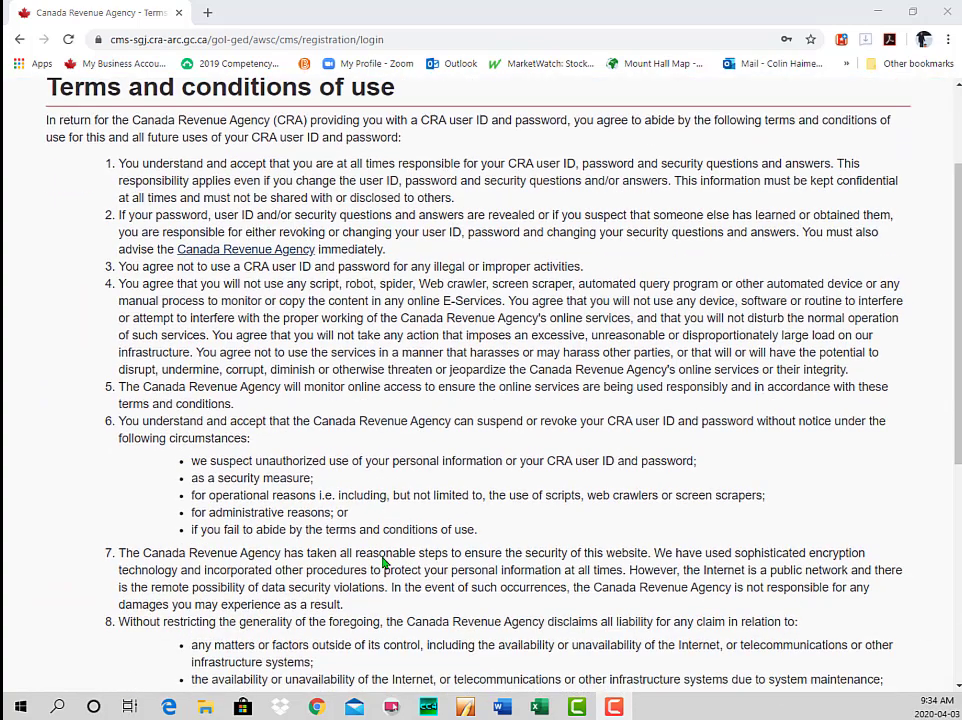
pyautogui.scroll(-2, 383, 563)
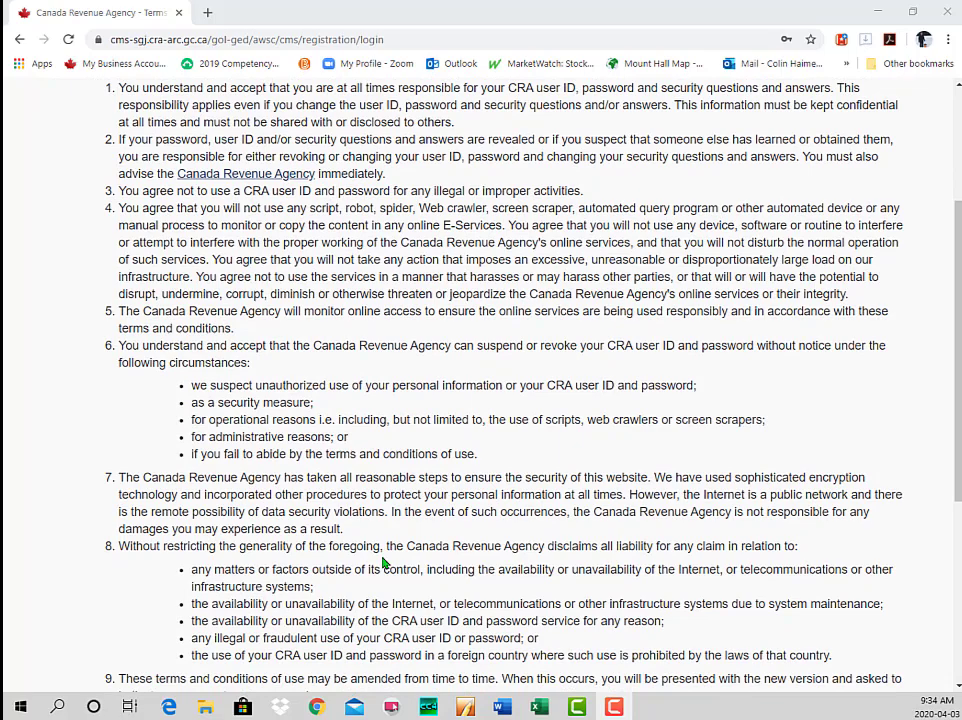
pyautogui.scroll(-2, 383, 563)
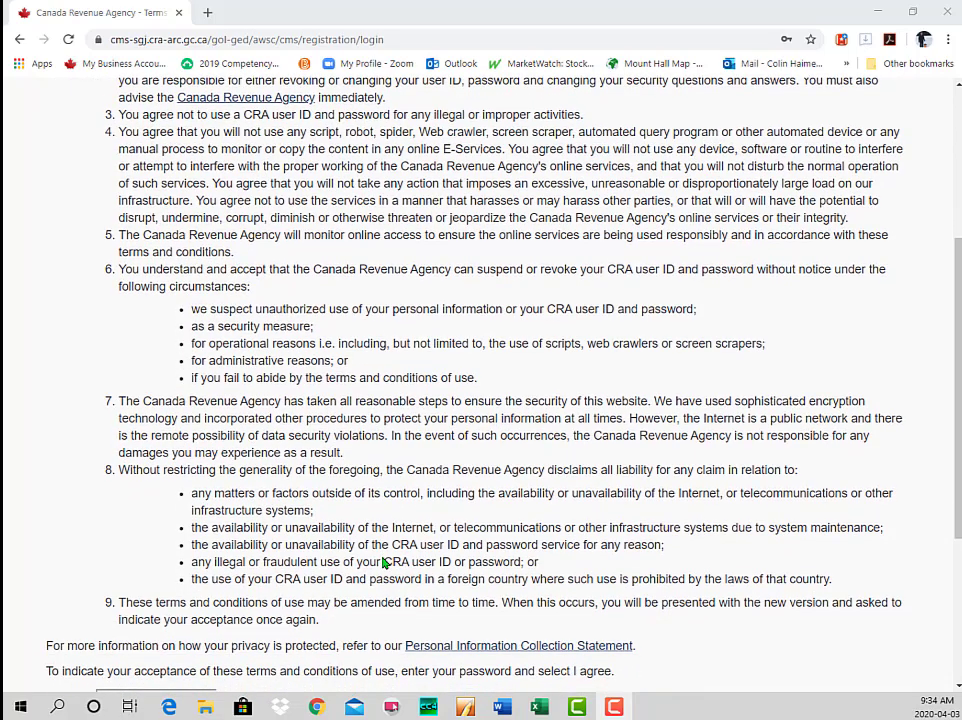
pyautogui.scroll(-6, 383, 563)
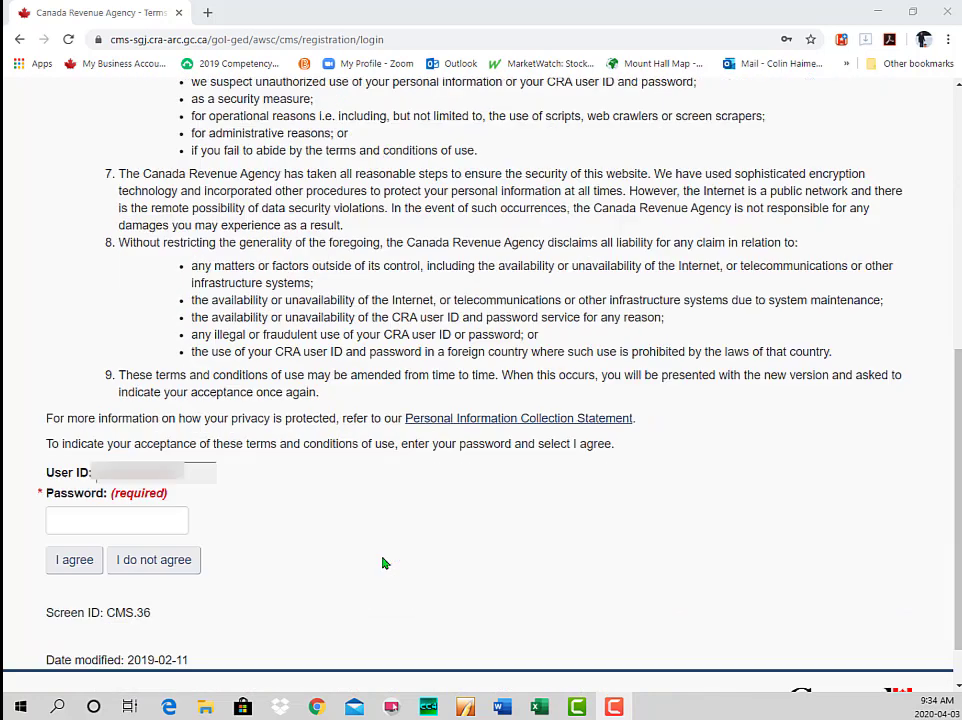
pyautogui.click(118, 523)
pyautogui.write('•••••••••')
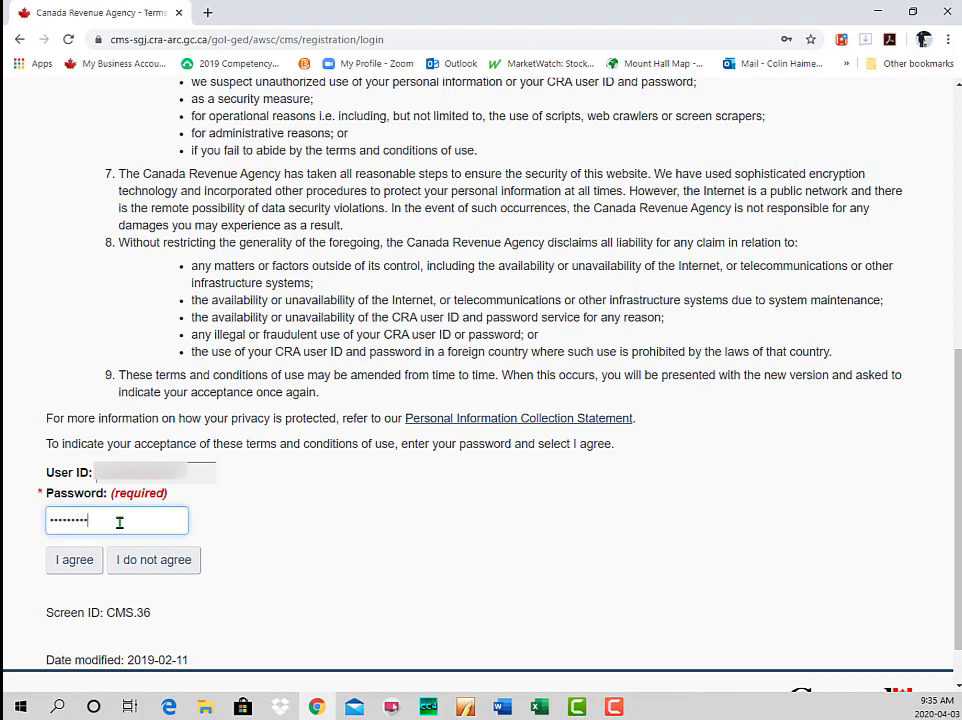
pyautogui.click(80, 568)
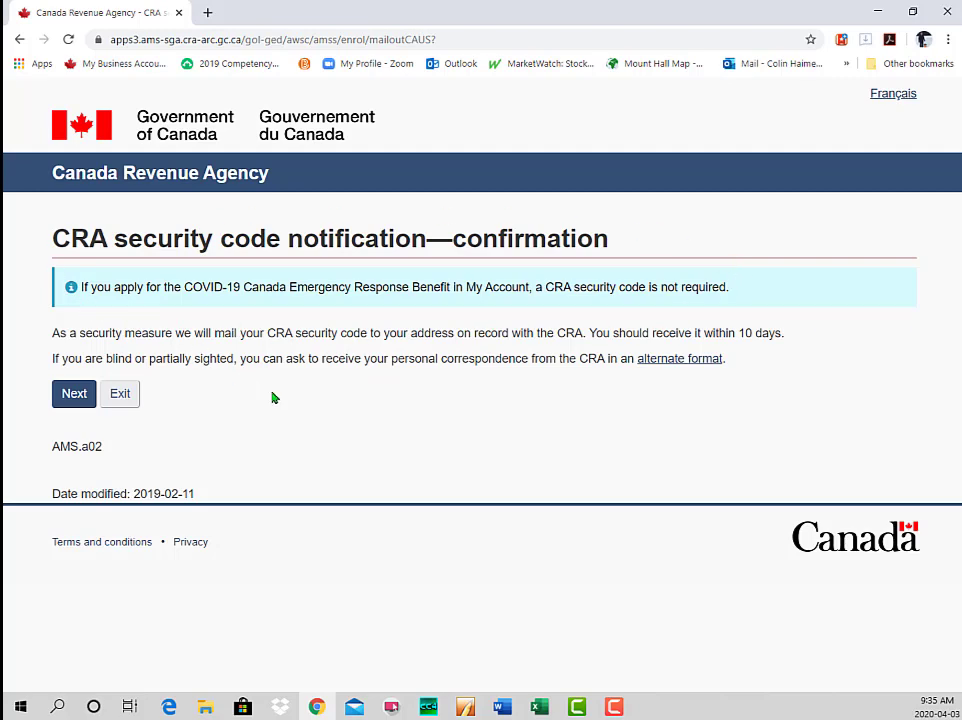
# Step: Continue past the confirmation and agree to the My Account terms and conditions
pyautogui.click(74, 393)
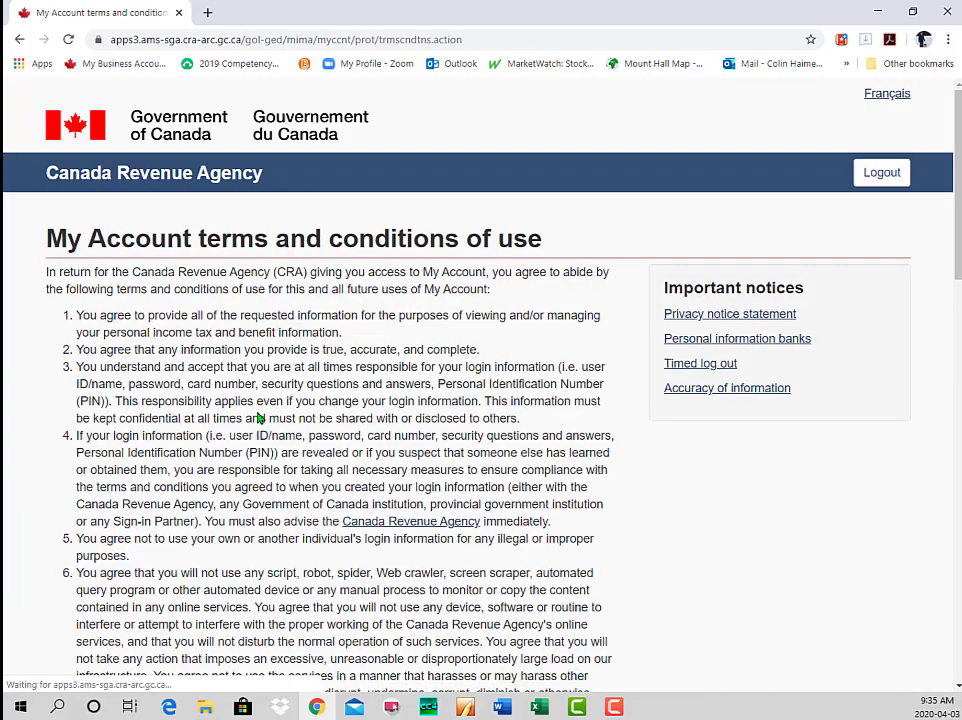
pyautogui.scroll(-15, 258, 418)
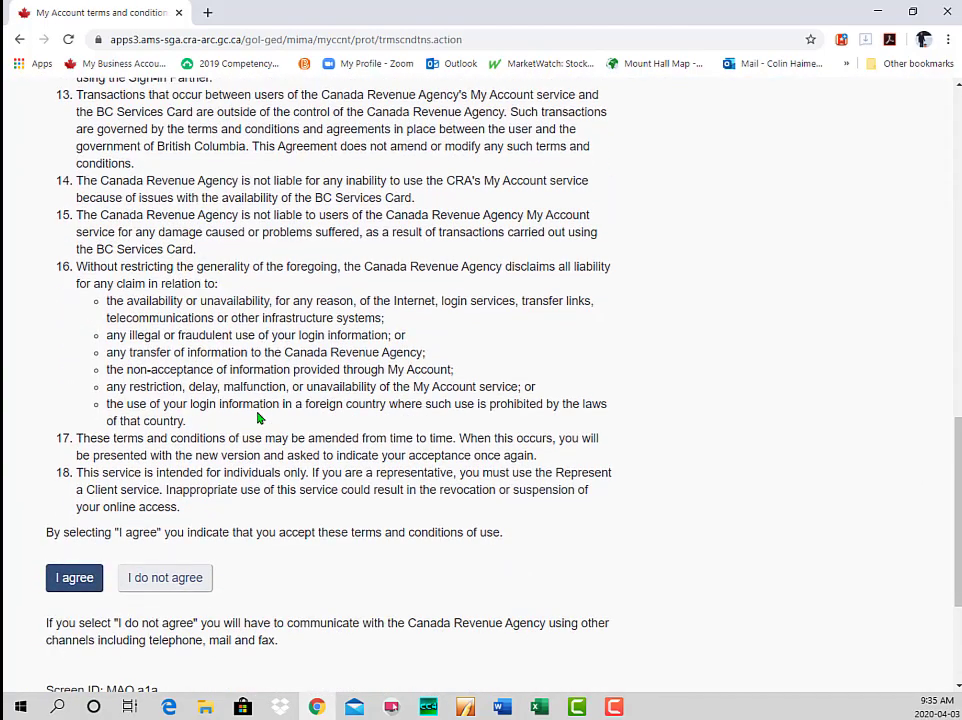
pyautogui.click(95, 585)
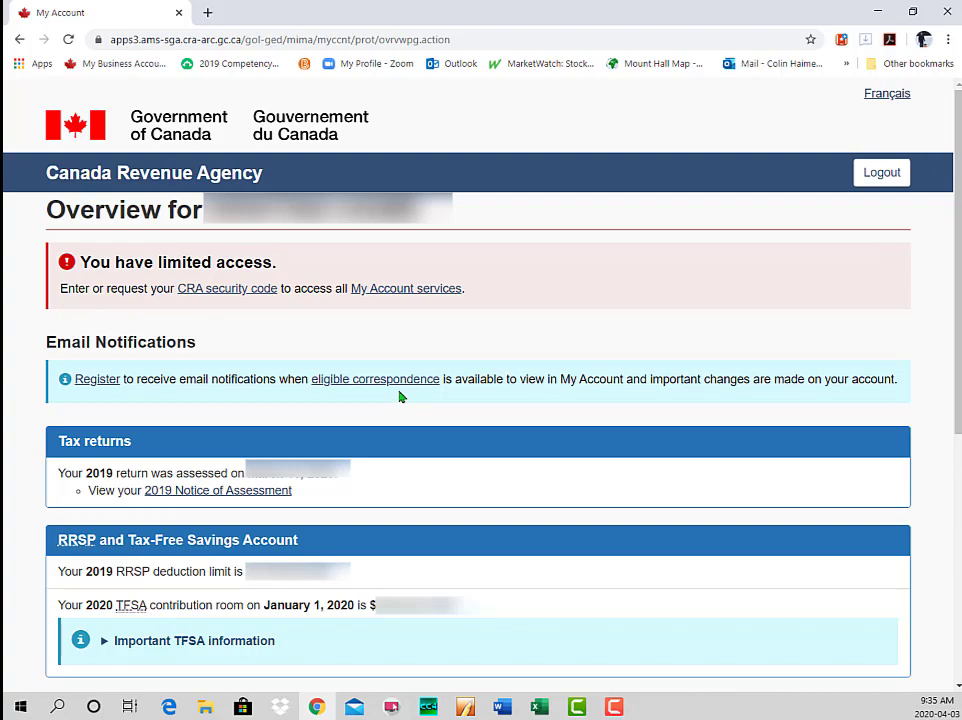
# Step: Follow the CRA security code link in the limited access notice
pyautogui.scroll(-1, 399, 397)
pyautogui.click(200, 214)
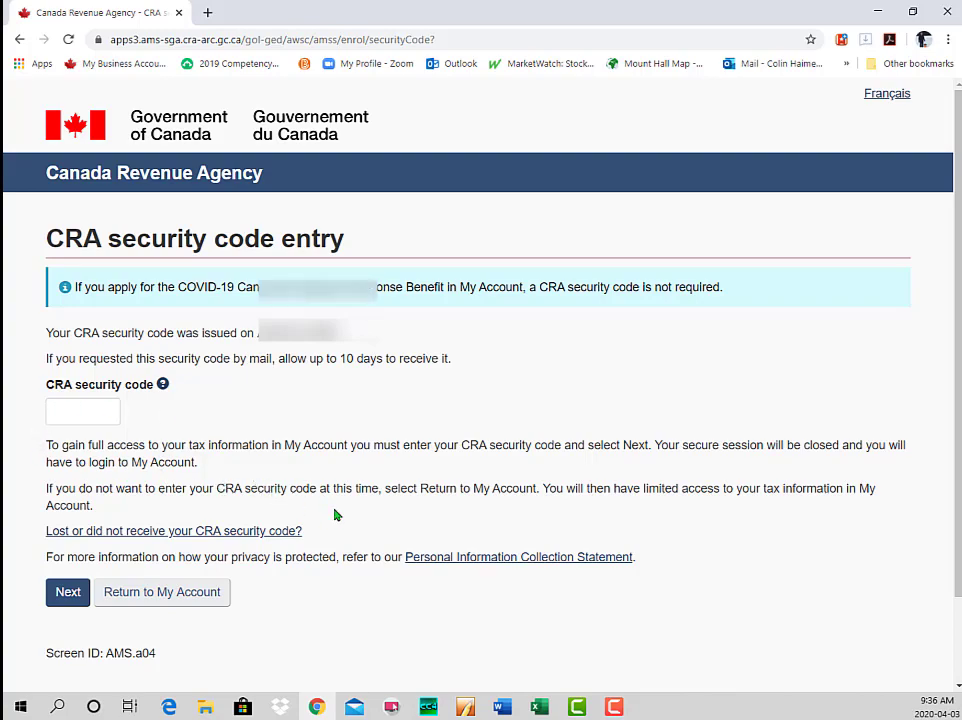
# Step: Return to the My Account overview without a security code and log out
pyautogui.scroll(-2, 336, 515)
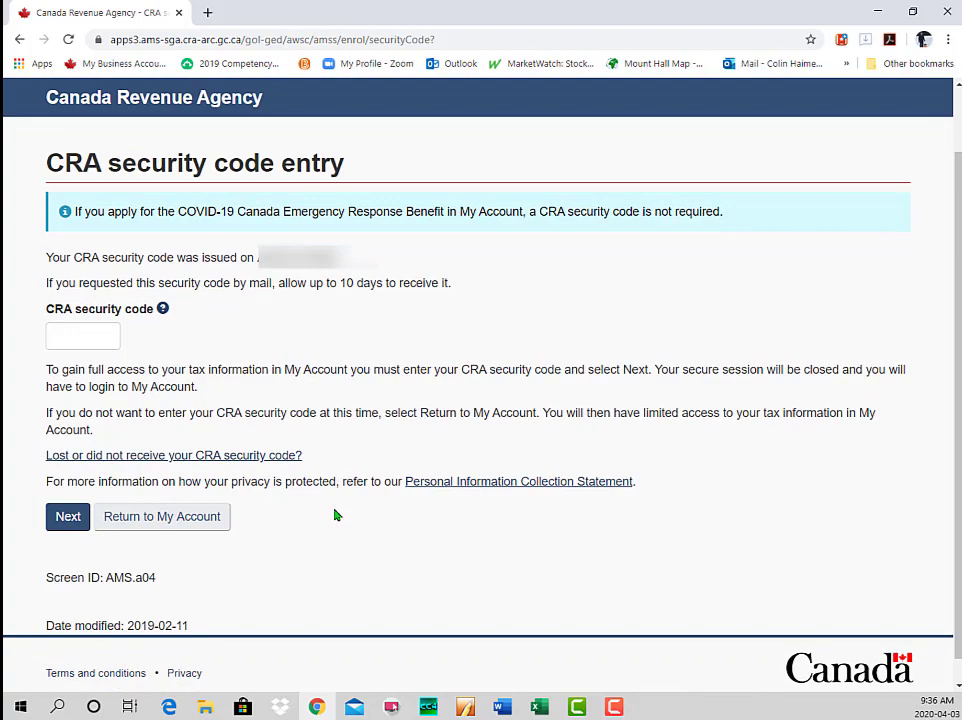
pyautogui.click(208, 523)
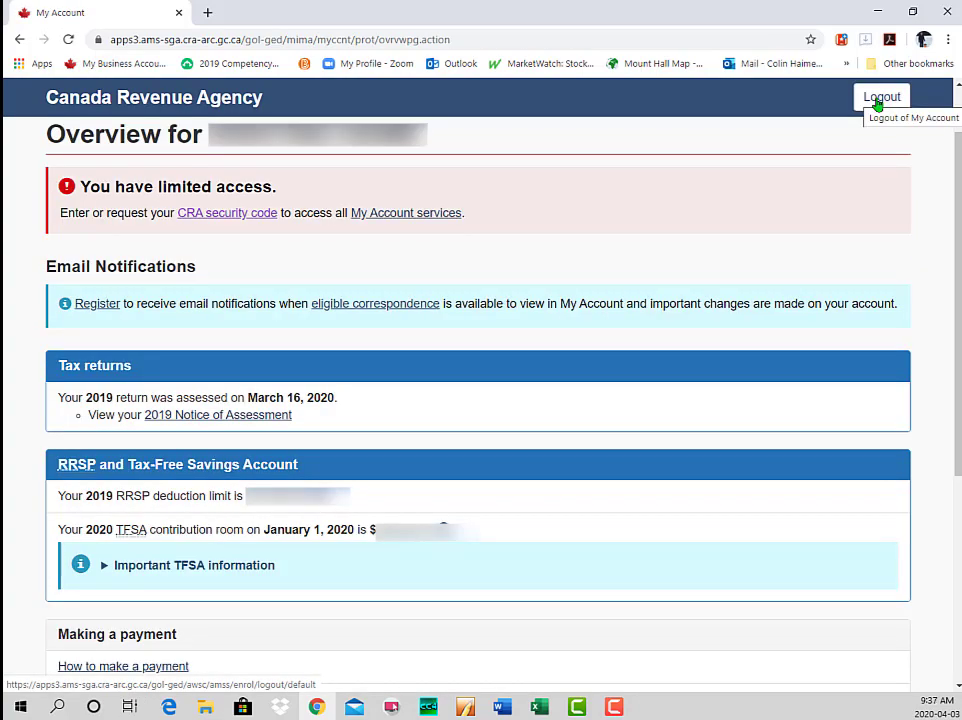
pyautogui.click(879, 100)
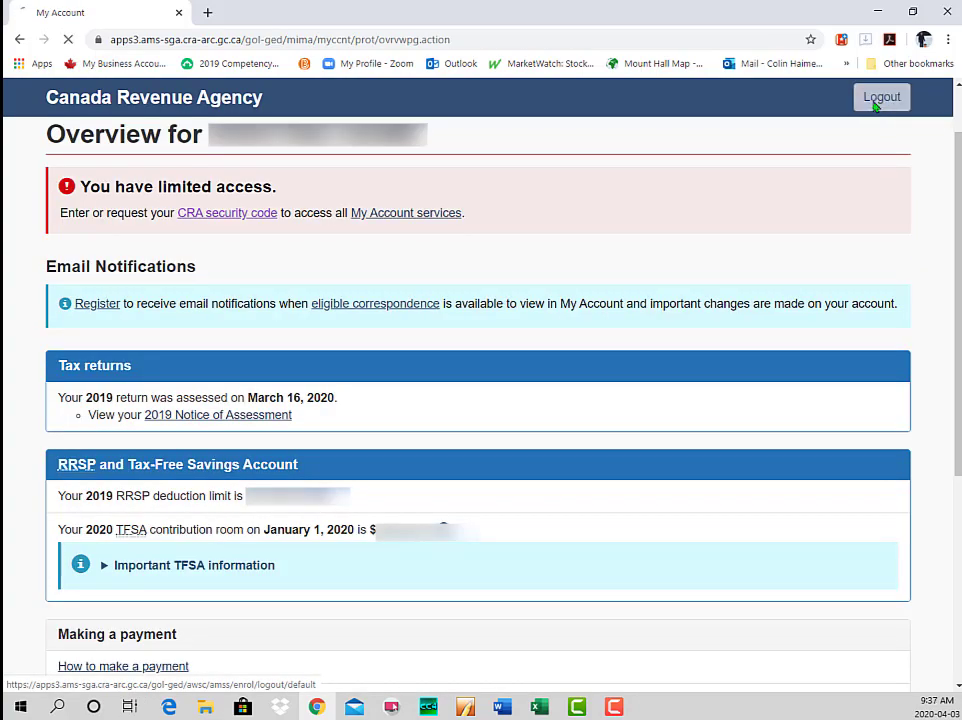